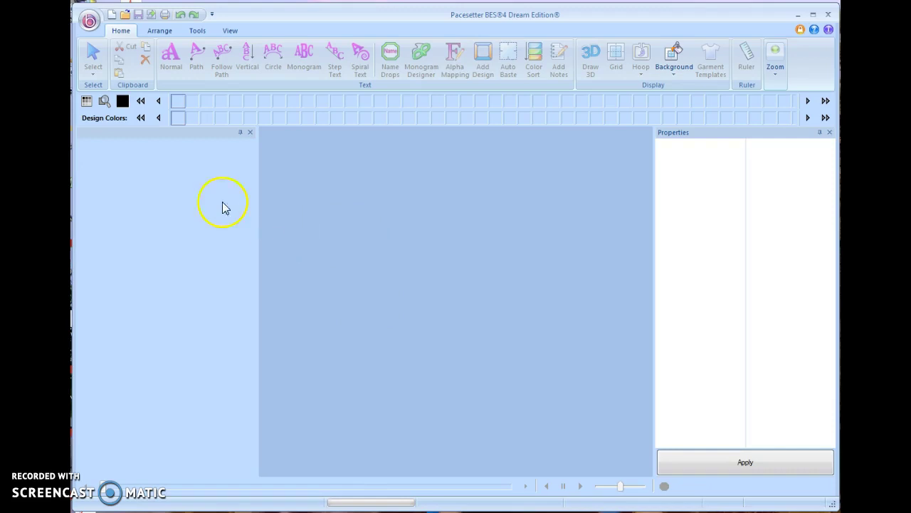
- Start a new blank design and switch the rulers from millimetres to inches (English)
left_click(113, 16)
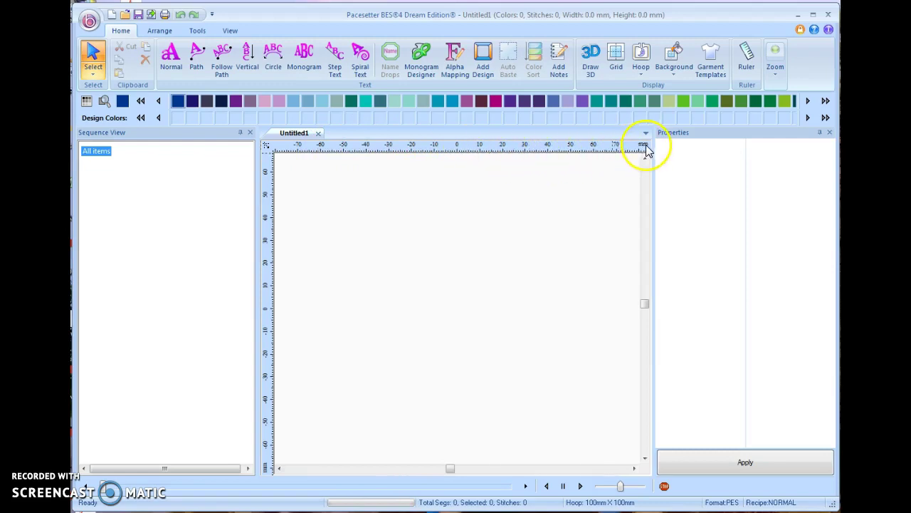
right_click(509, 151)
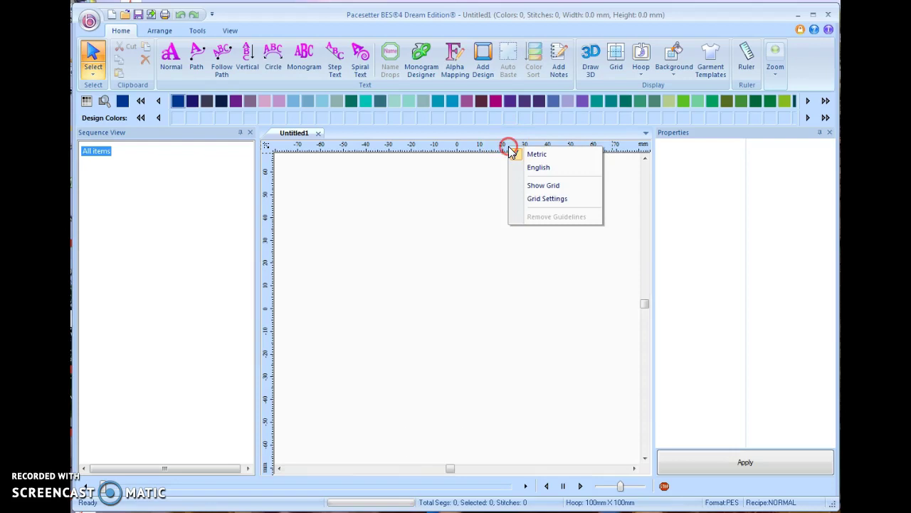
left_click(540, 167)
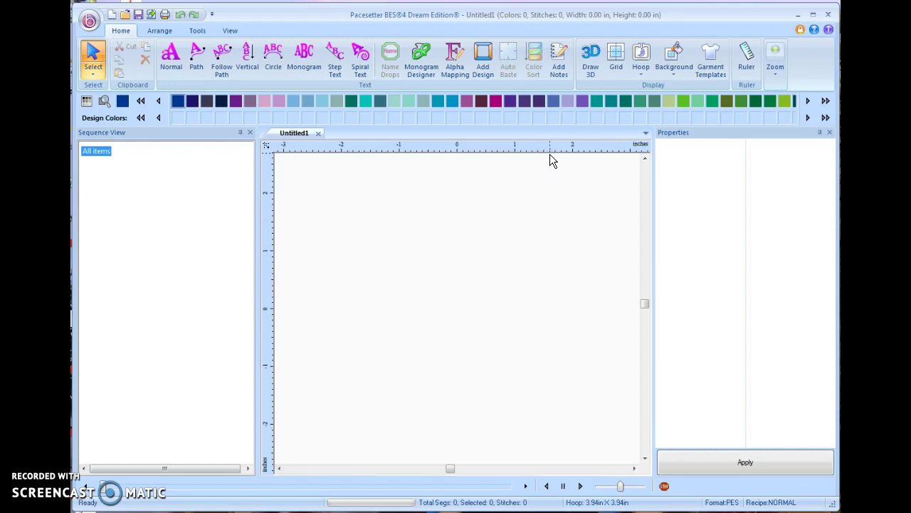
right_click(550, 149)
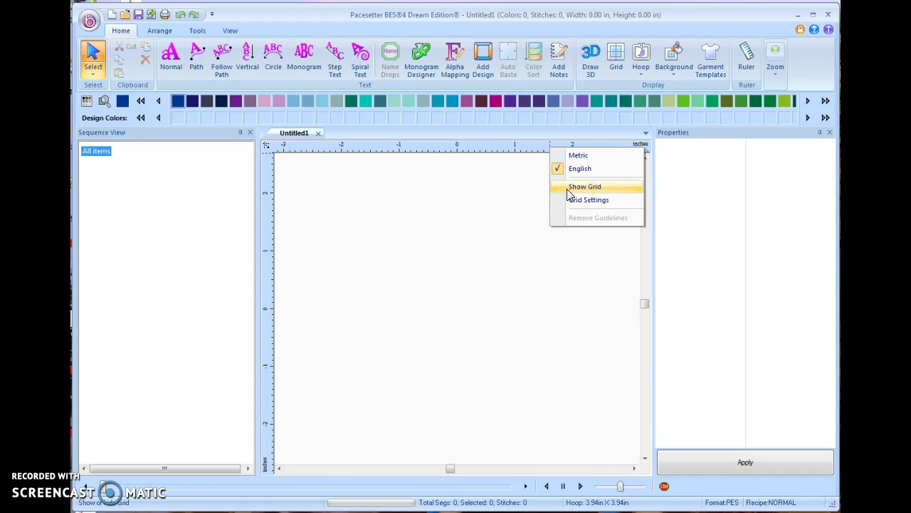
left_click(468, 201)
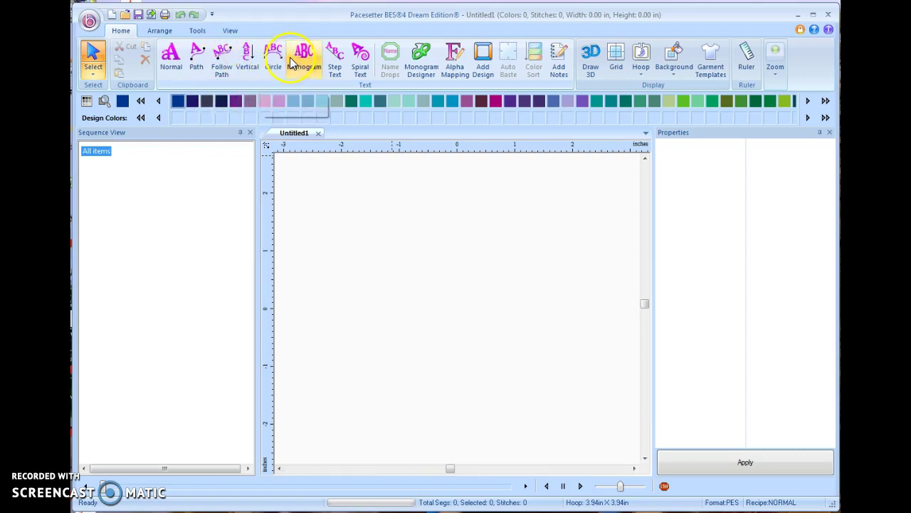
- Place straight Normal lettering near the canvas centre reading 'Stitch', fixing the 'Stich' typo
left_click(357, 68)
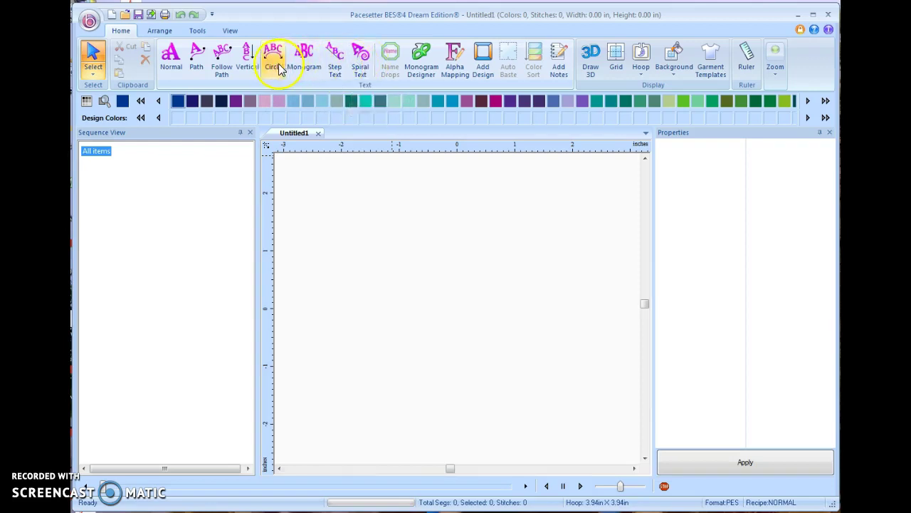
left_click(172, 64)
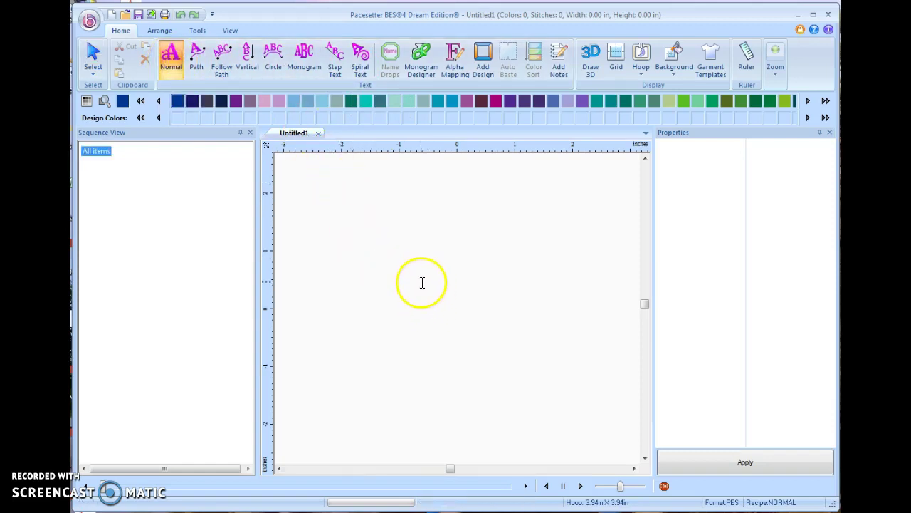
left_click(484, 279)
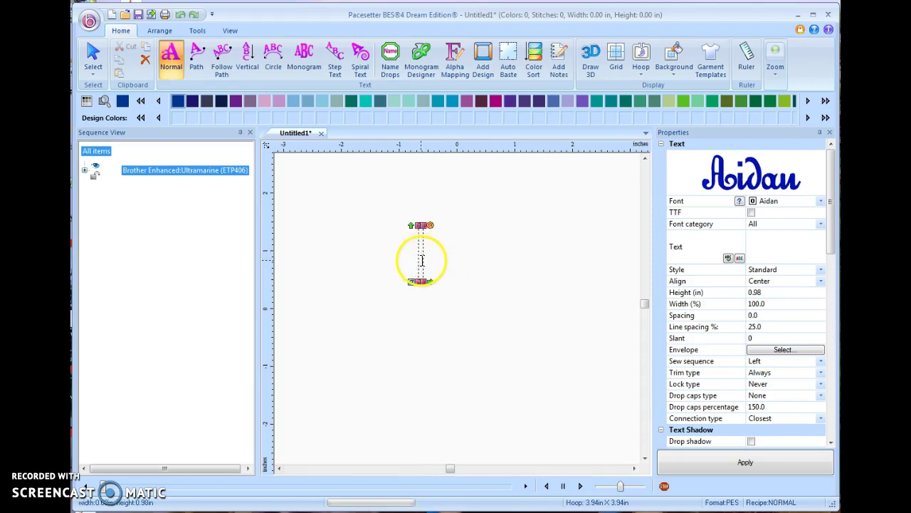
left_click(488, 263)
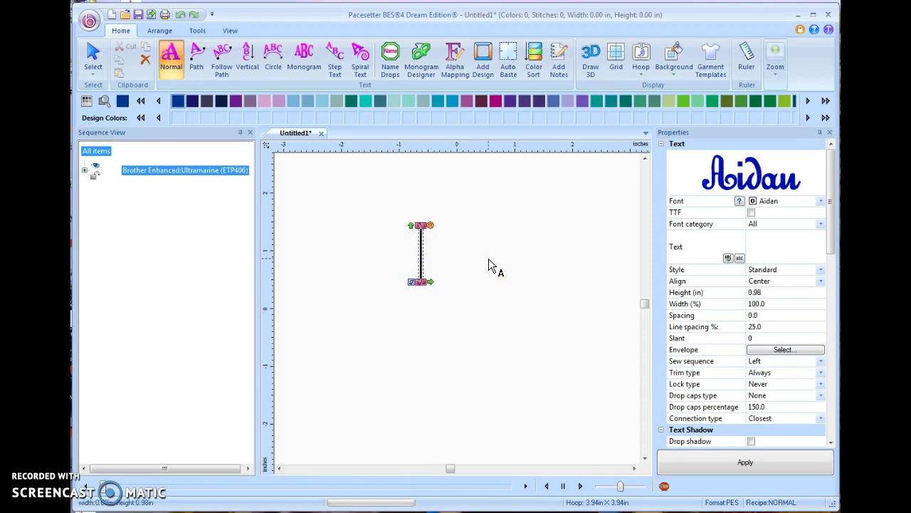
type("Stich")
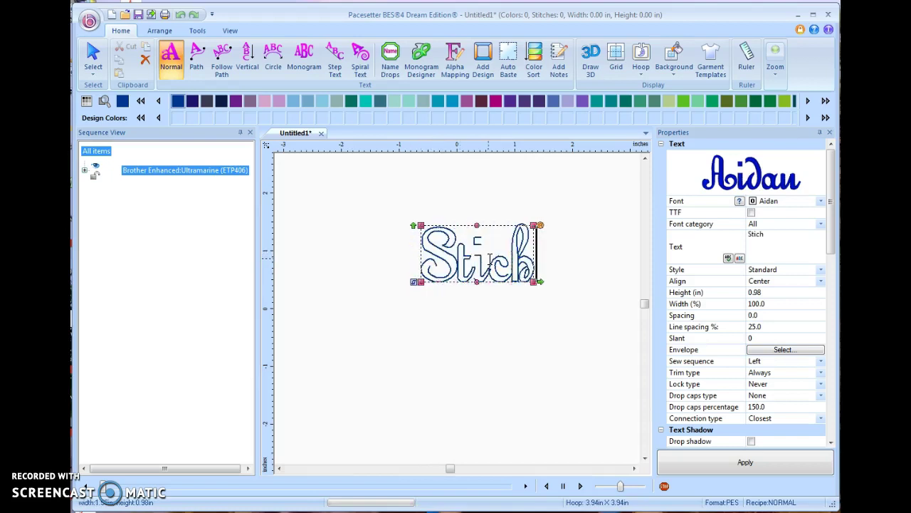
key("BackSpace")
key("BackSpace")
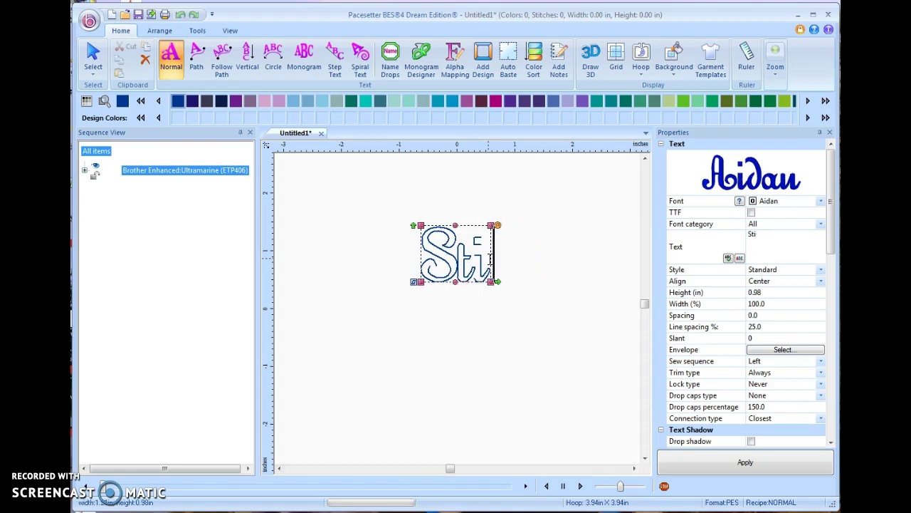
type("tch")
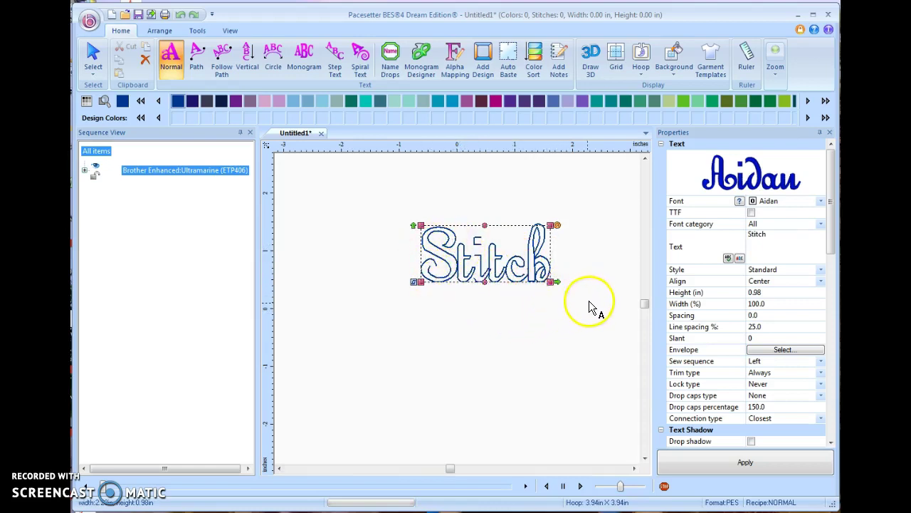
- Apply stitches to the Stitch lettering, turn on Draw 3D, and reselect the text
left_click(553, 302)
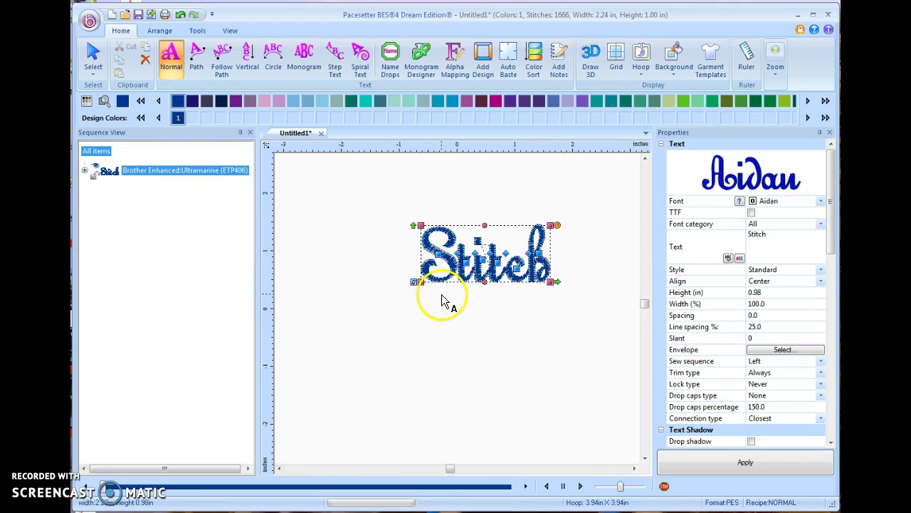
left_click(591, 62)
left_click(548, 347)
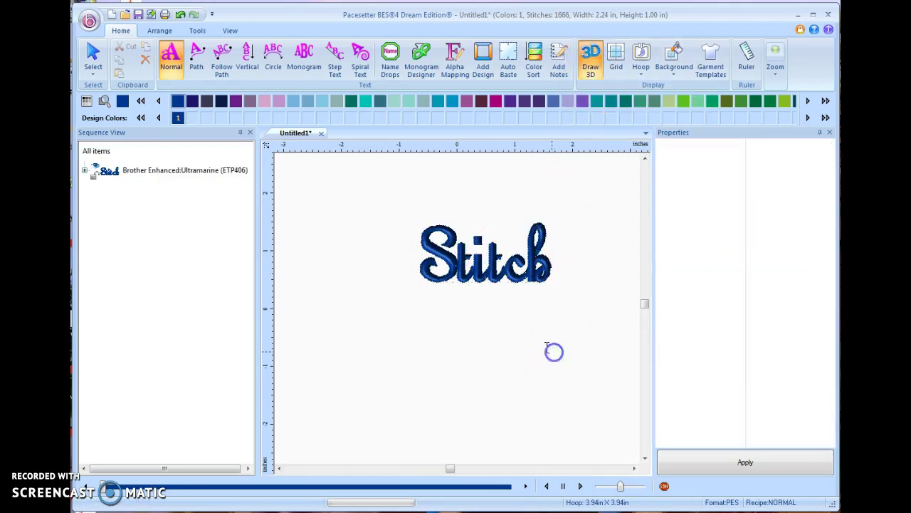
left_click(498, 278)
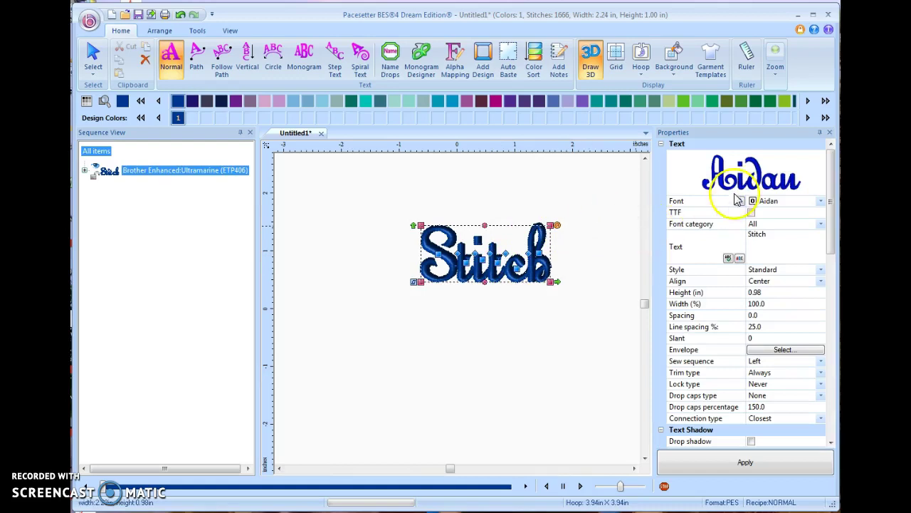
mouse_move(768, 185)
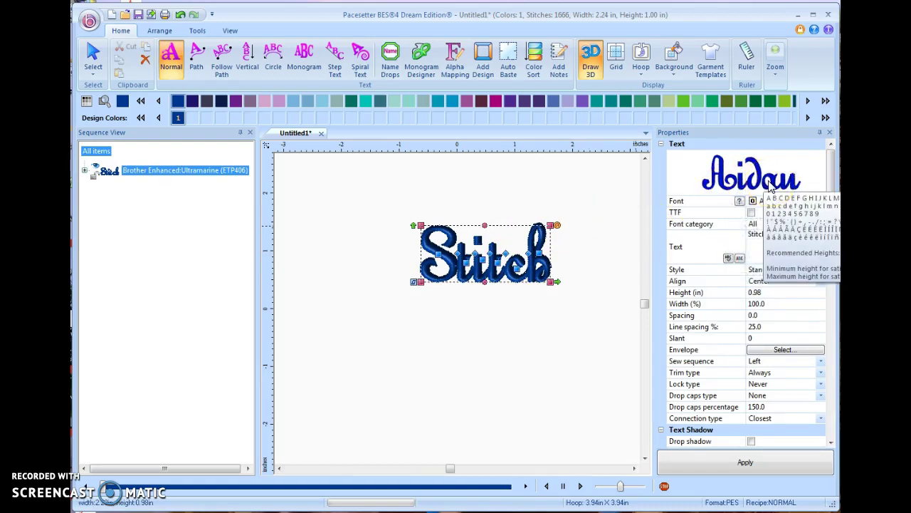
left_click(718, 183)
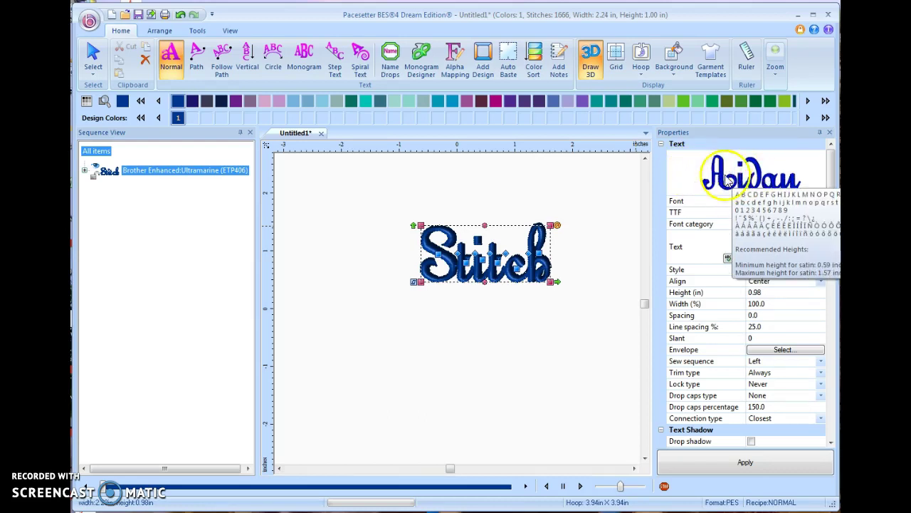
left_click_drag(840, 143, 770, 143)
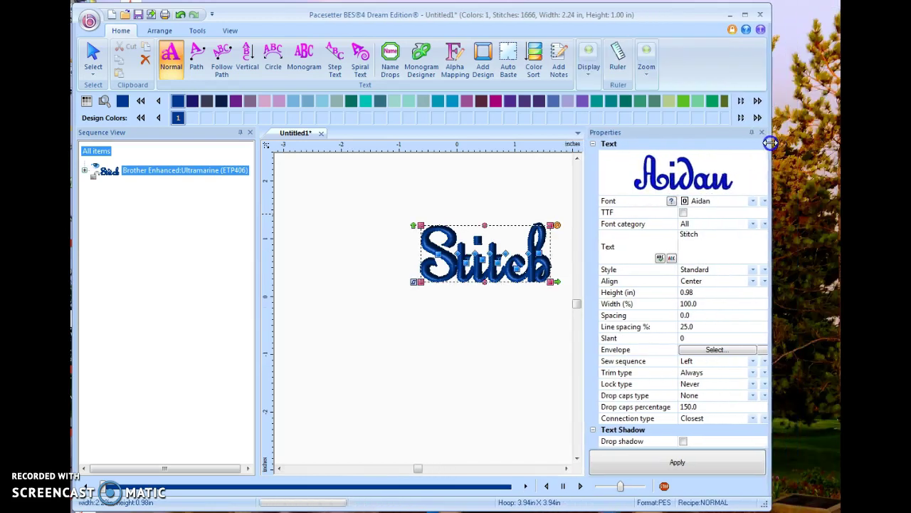
left_click(643, 179)
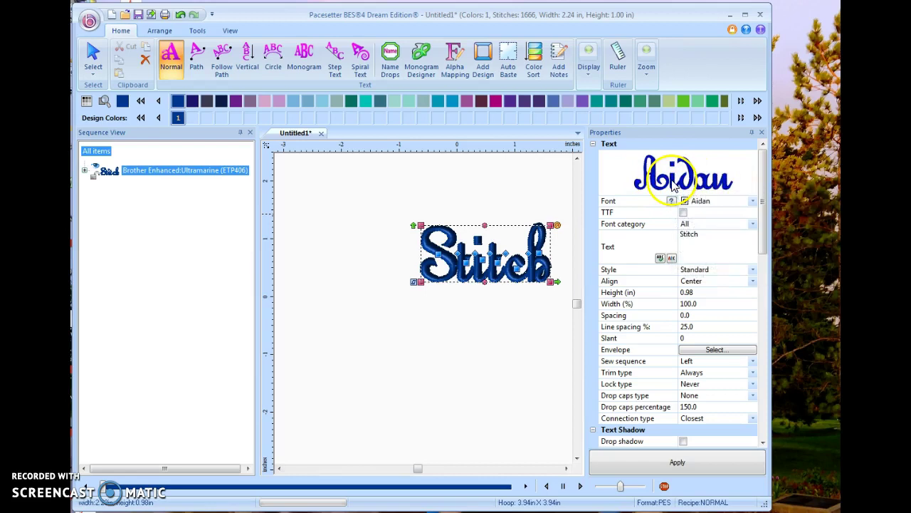
mouse_move(644, 184)
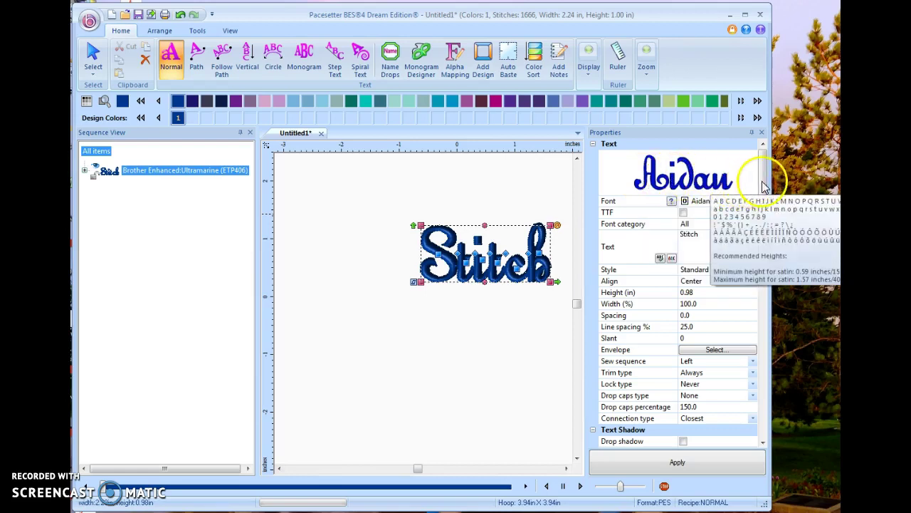
left_click_drag(769, 178, 834, 174)
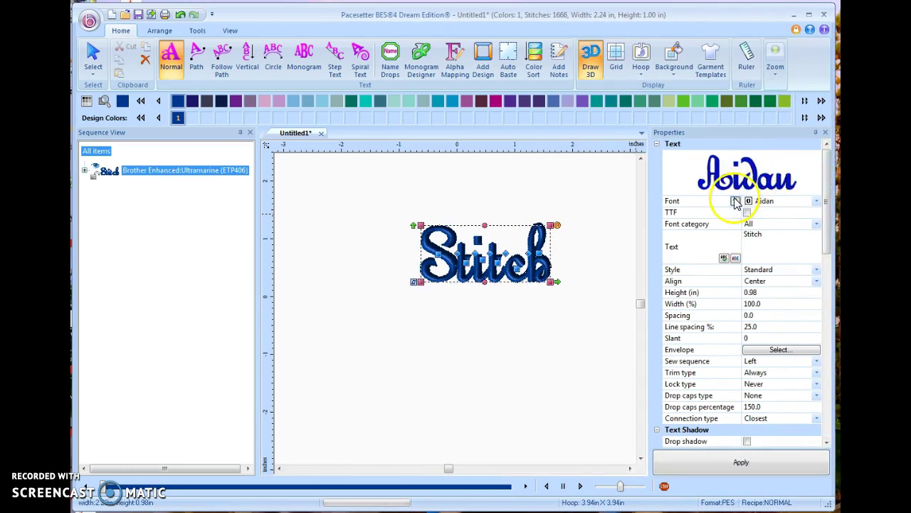
- After trying Black Tie Large and Black Belt, set the Stitch font to Bottled Pop
left_click(816, 202)
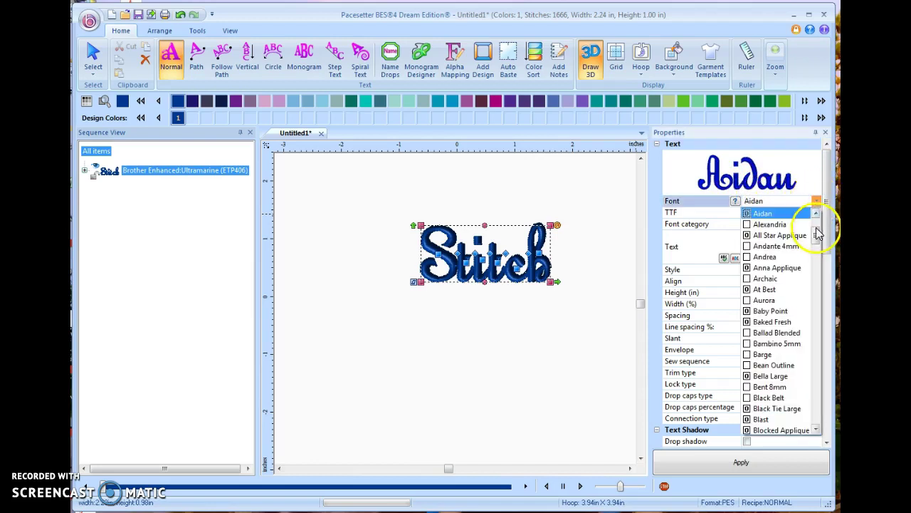
mouse_move(818, 234)
left_mouse_down()
mouse_move(819, 250)
mouse_move(817, 243)
left_mouse_up()
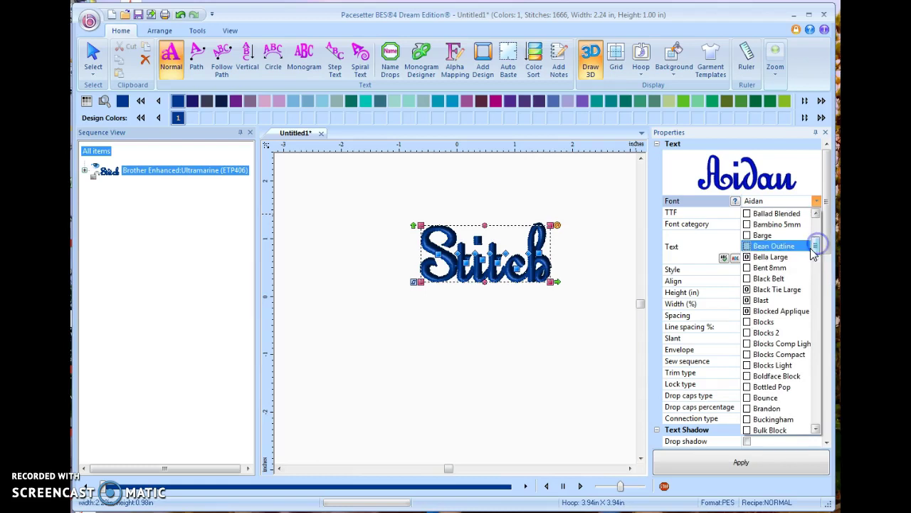
left_click(783, 291)
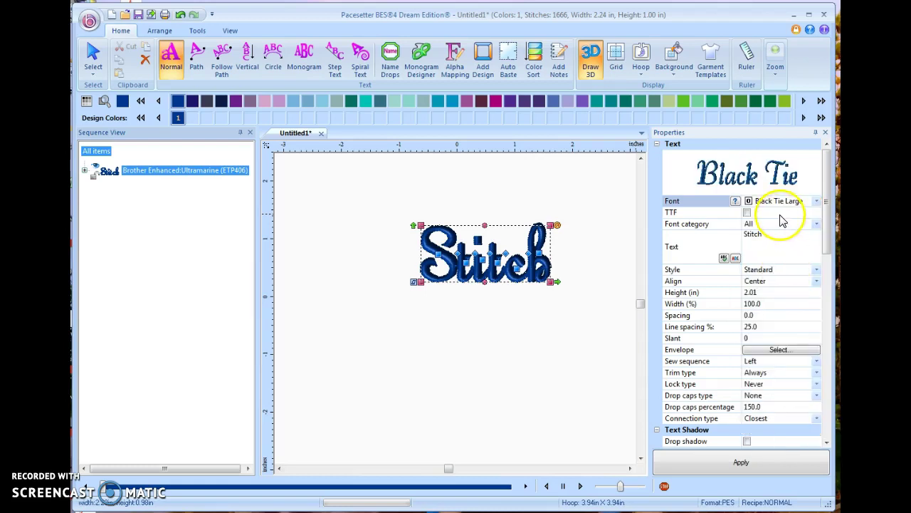
left_click(816, 201)
left_click(816, 214)
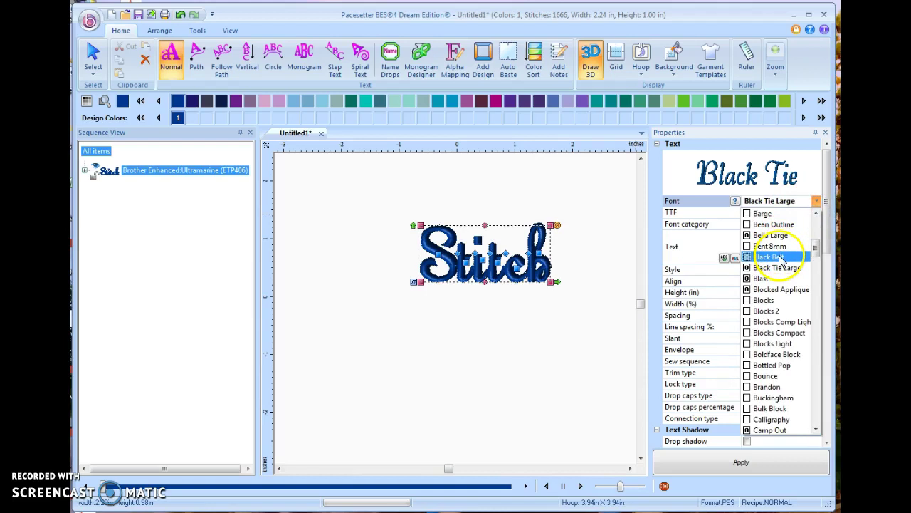
left_click(779, 258)
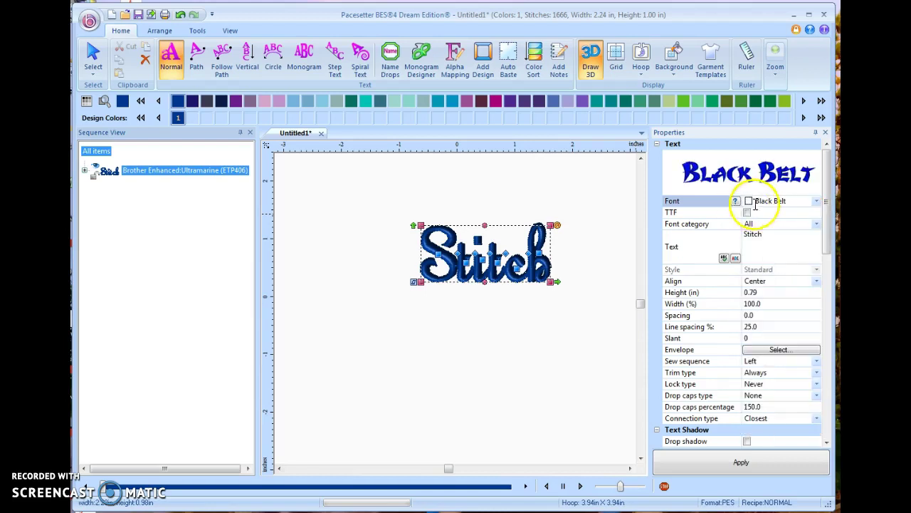
left_click(816, 201)
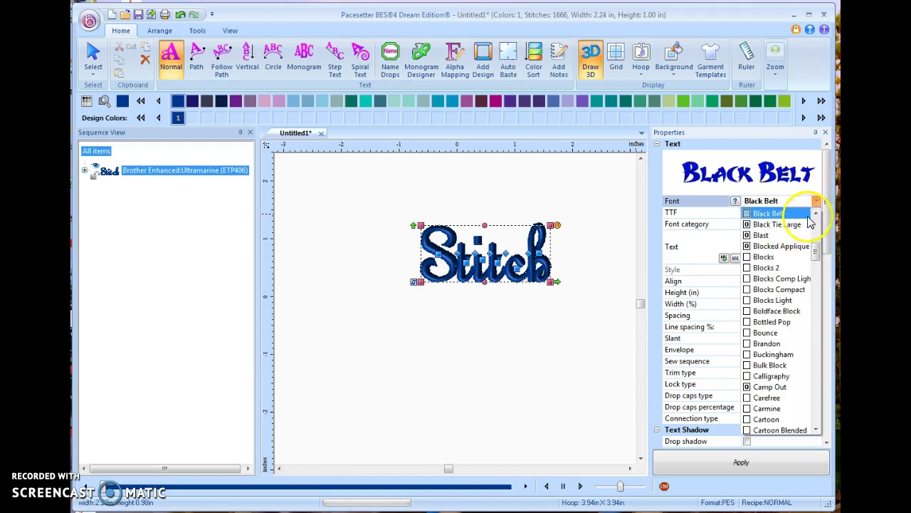
scroll(814, 214, "up", 1)
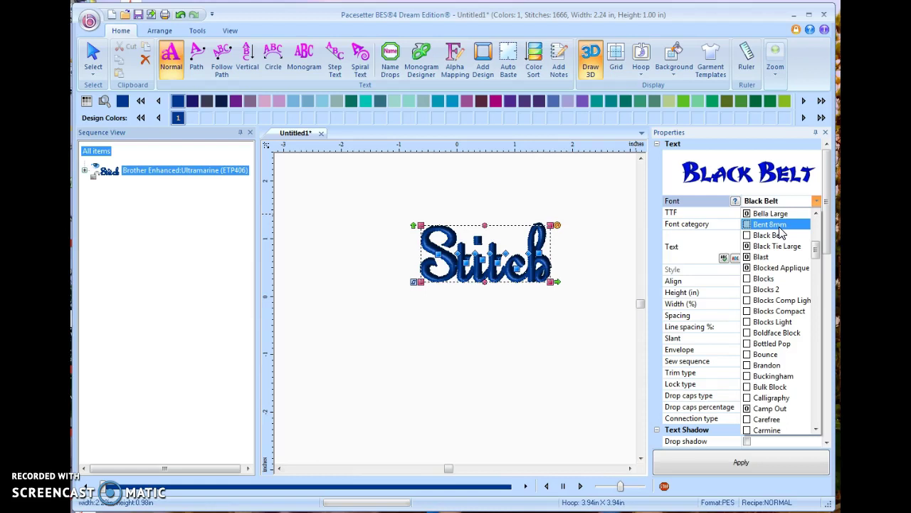
left_click(768, 344)
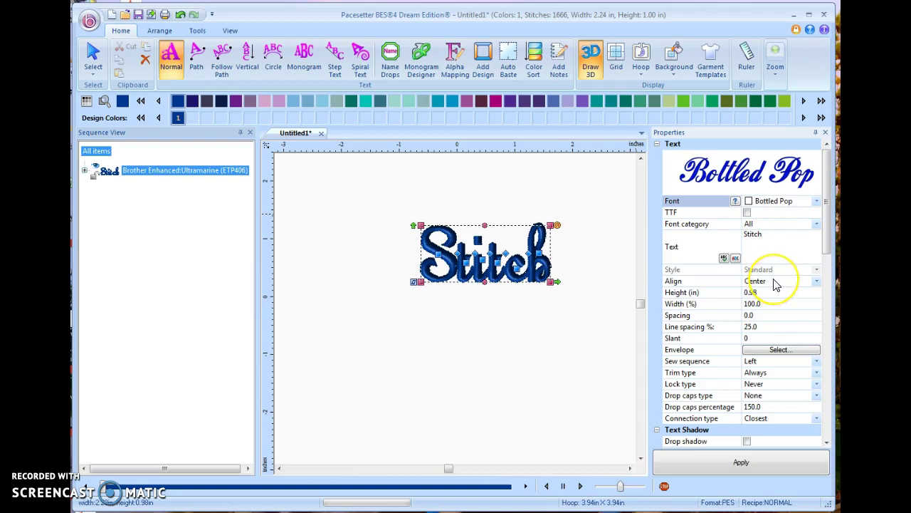
- Keep Center alignment, set the lettering height to 0.75 in, and apply it
left_click(816, 281)
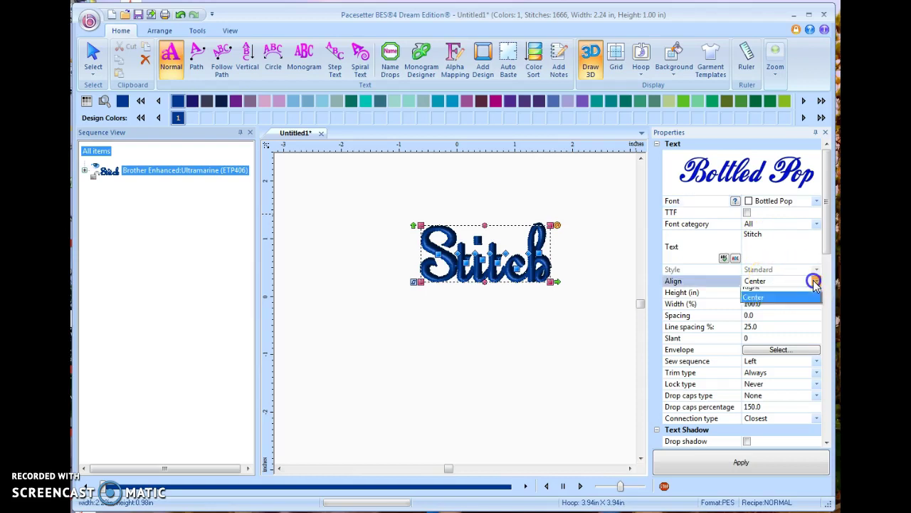
left_click(816, 283)
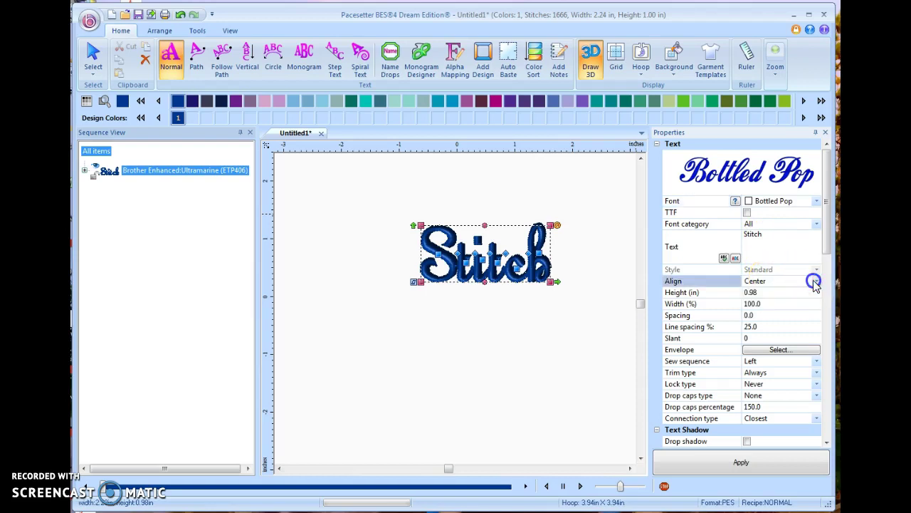
left_click(760, 294)
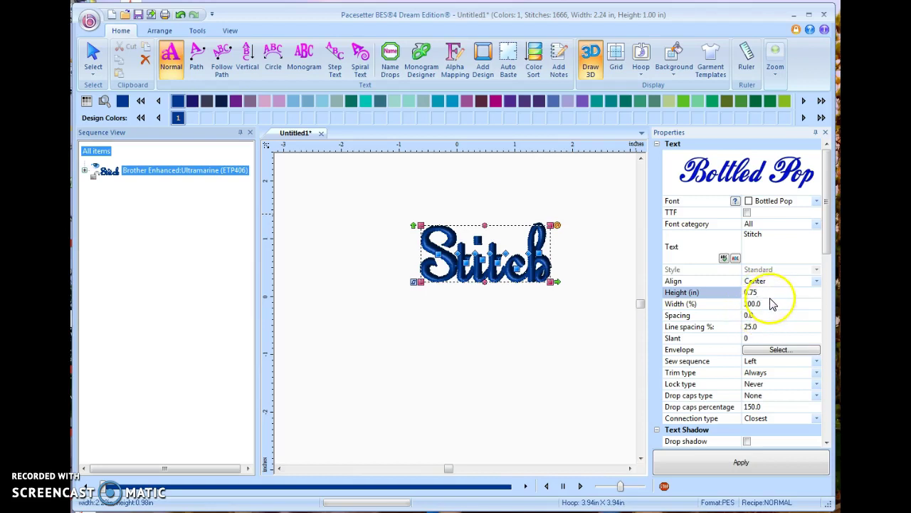
left_click(738, 467)
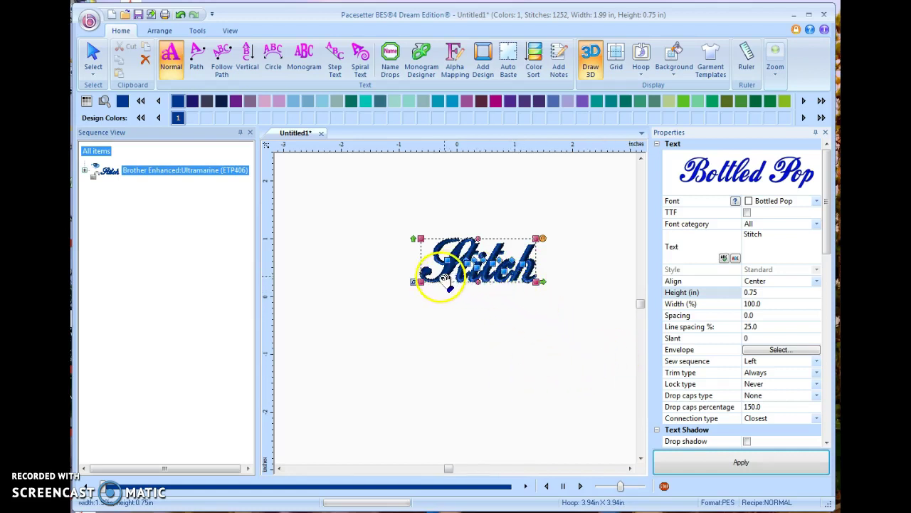
- Apply the Cartoon font to Stitch, then close the Cartoon font info card
left_click(818, 201)
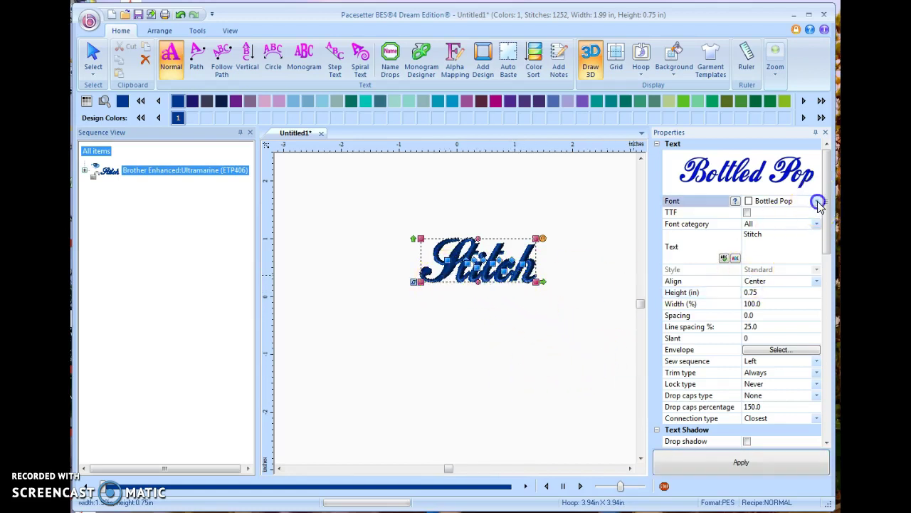
left_click(785, 314)
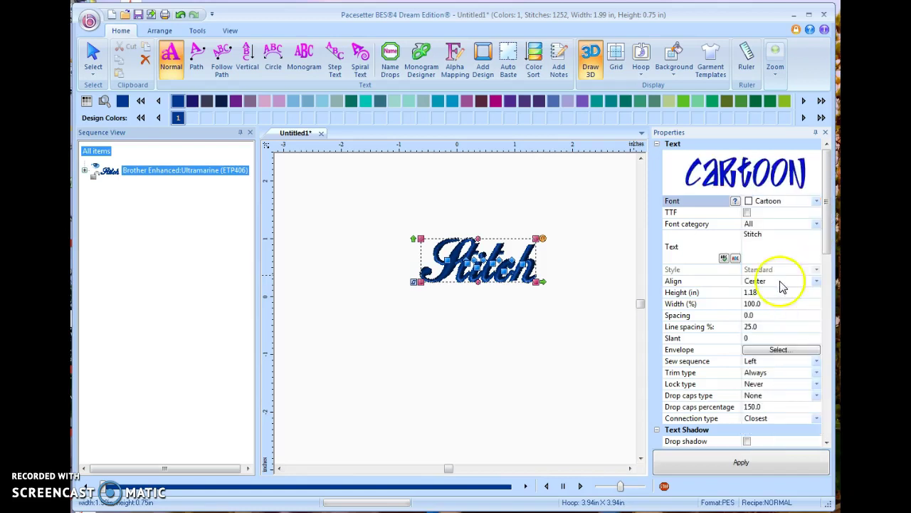
left_click(741, 462)
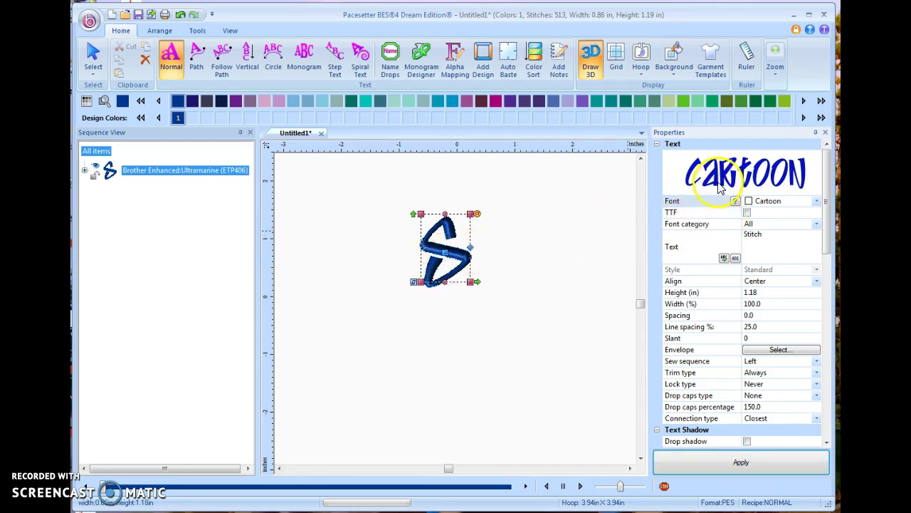
mouse_move(721, 183)
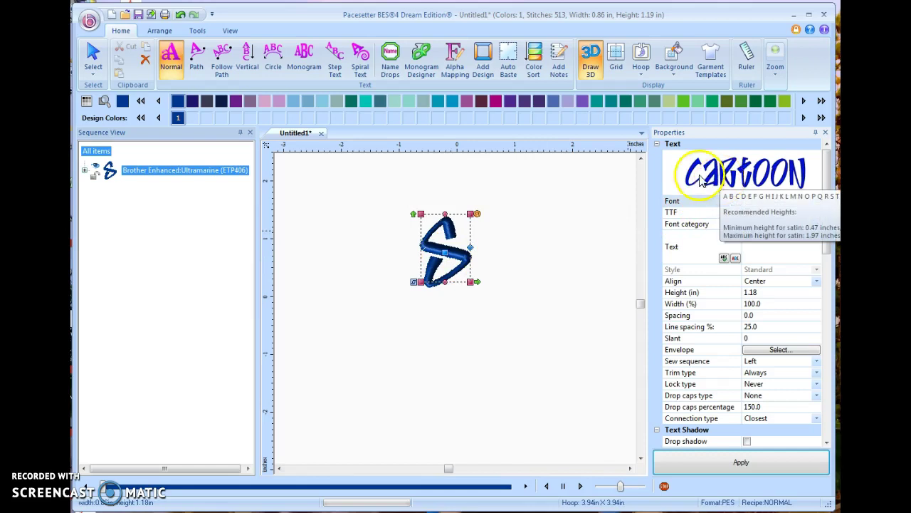
left_click(694, 180)
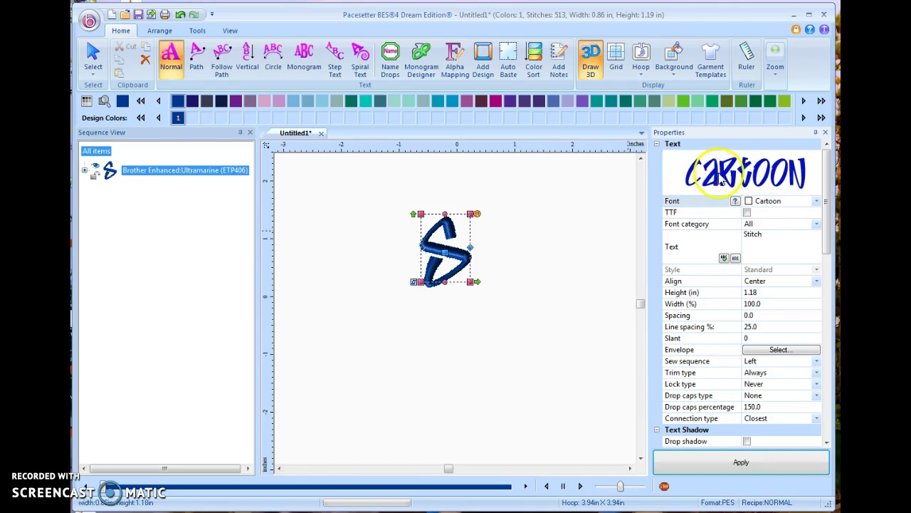
left_click(821, 202)
- Try the Celebration and Classic fonts, then apply Discovery to the Stitch lettering
left_click(819, 201)
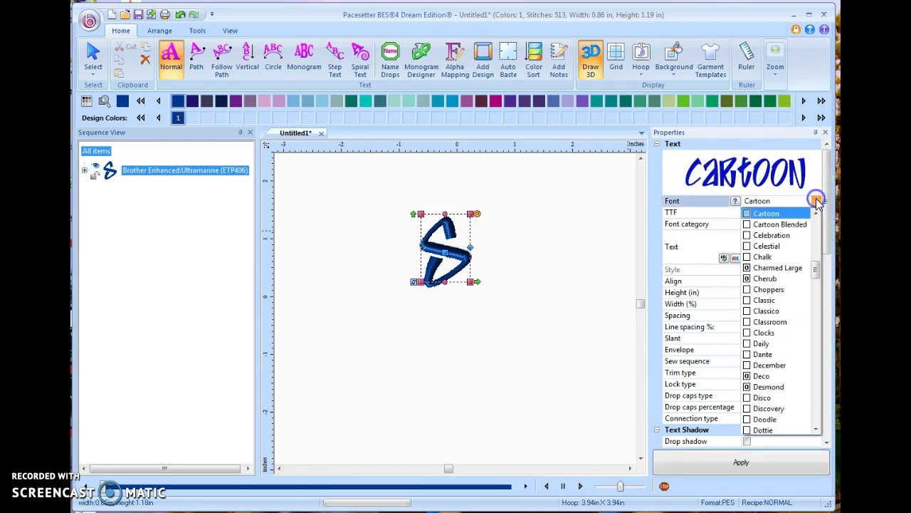
left_click(792, 236)
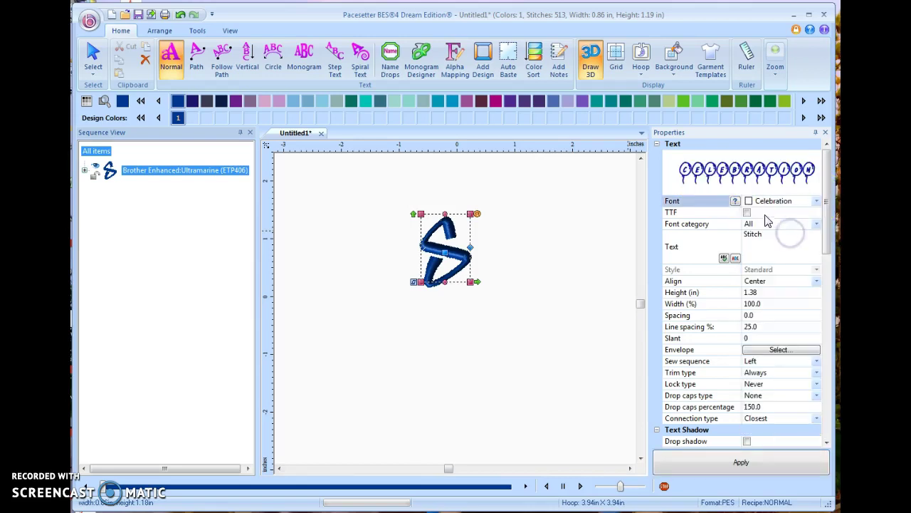
left_click(815, 202)
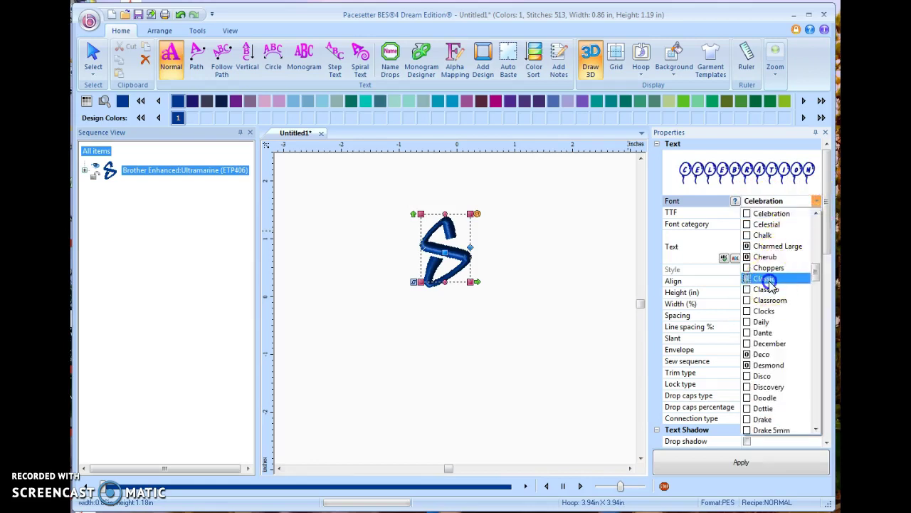
left_click(768, 277)
left_click(817, 201)
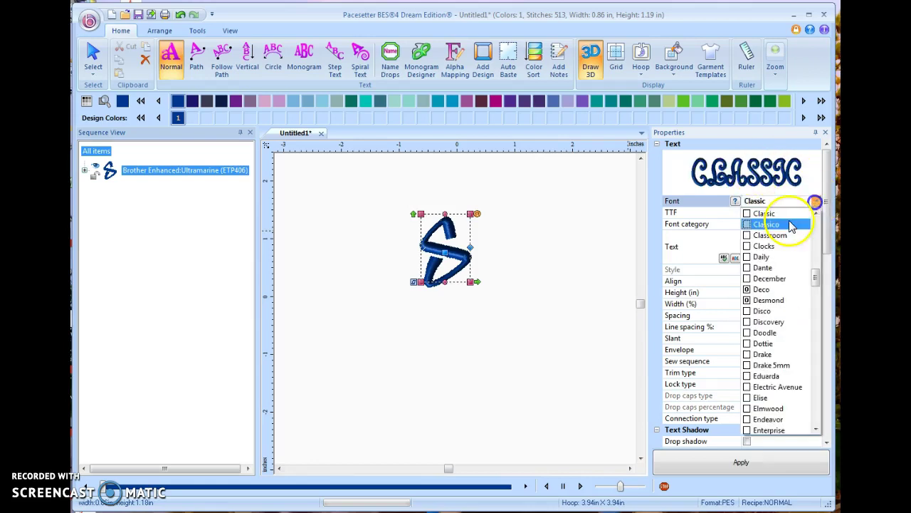
left_click(767, 324)
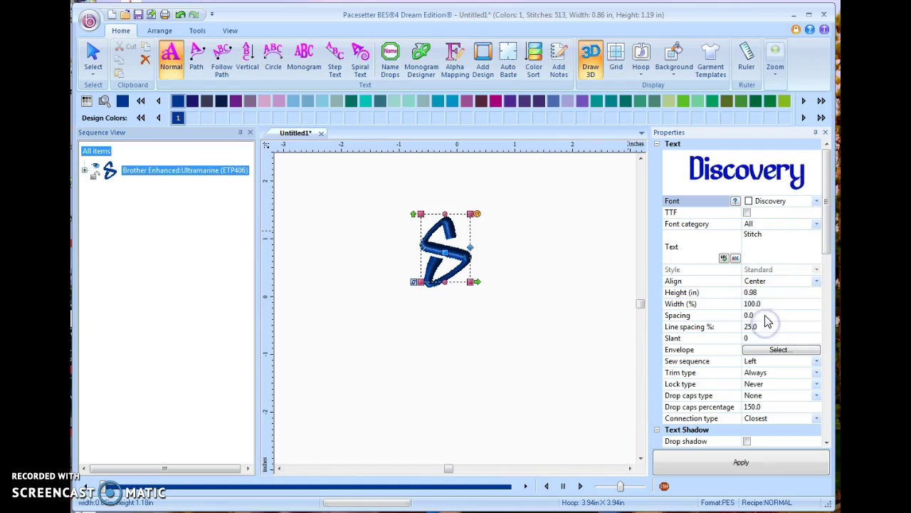
left_click(738, 459)
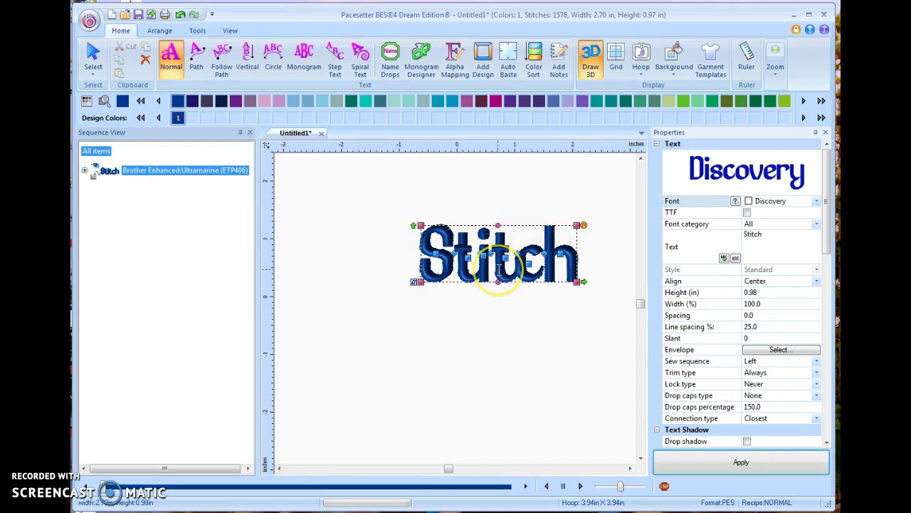
- Select only the first letter S and enlarge it so it stands taller than the rest
mouse_move(491, 257)
left_mouse_down()
mouse_move(463, 264)
mouse_move(422, 258)
mouse_move(420, 249)
mouse_move(487, 256)
mouse_move(443, 255)
left_mouse_up()
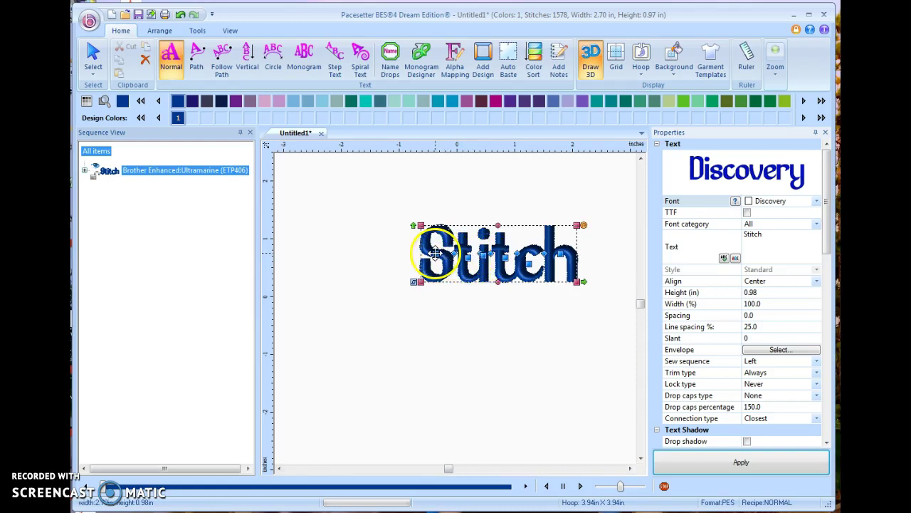
left_click(436, 254)
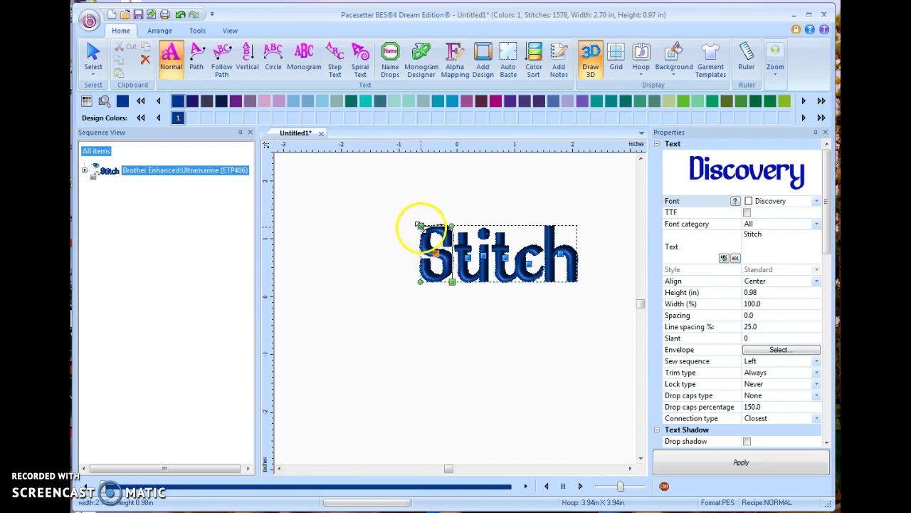
mouse_move(403, 207)
left_mouse_down()
mouse_move(423, 228)
mouse_move(407, 205)
mouse_move(413, 209)
left_mouse_up()
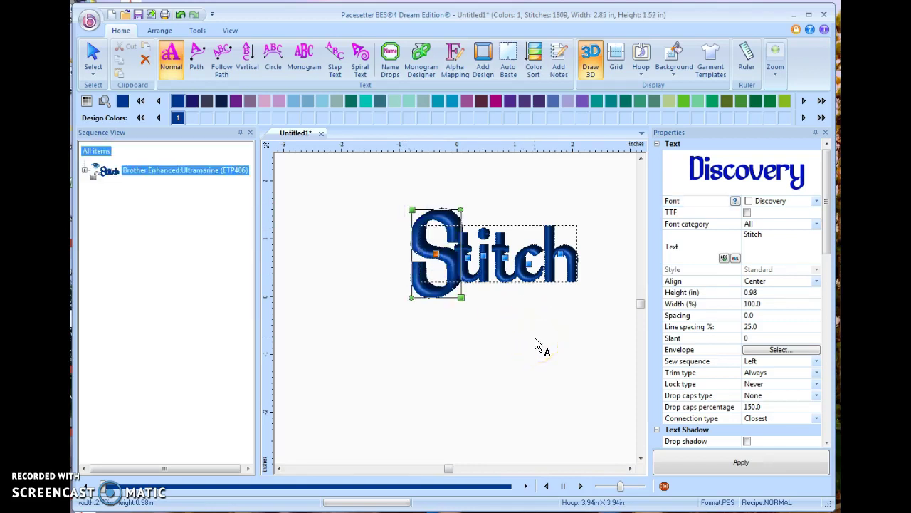
mouse_move(537, 345)
left_mouse_down()
mouse_move(525, 320)
mouse_move(451, 267)
mouse_move(466, 262)
mouse_move(445, 242)
mouse_move(467, 256)
left_mouse_up()
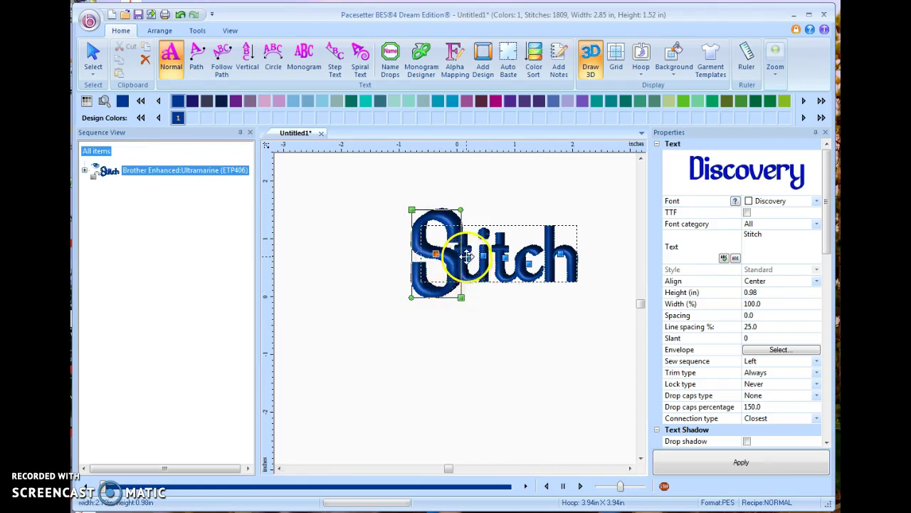
- Spread the letters of the whole Stitch text apart until it spans 3.04 in wide
left_click(497, 279)
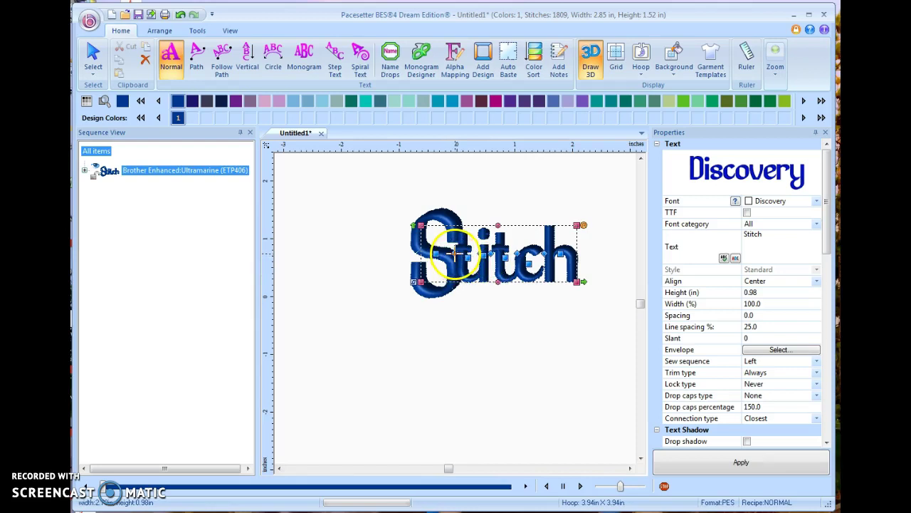
left_click_drag(454, 255, 456, 254)
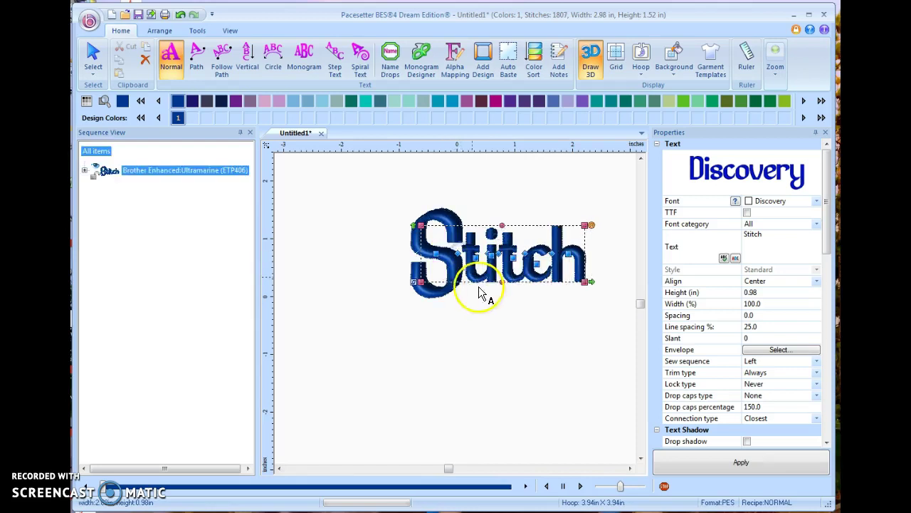
mouse_move(487, 363)
left_mouse_down()
mouse_move(499, 362)
mouse_move(506, 295)
left_mouse_up()
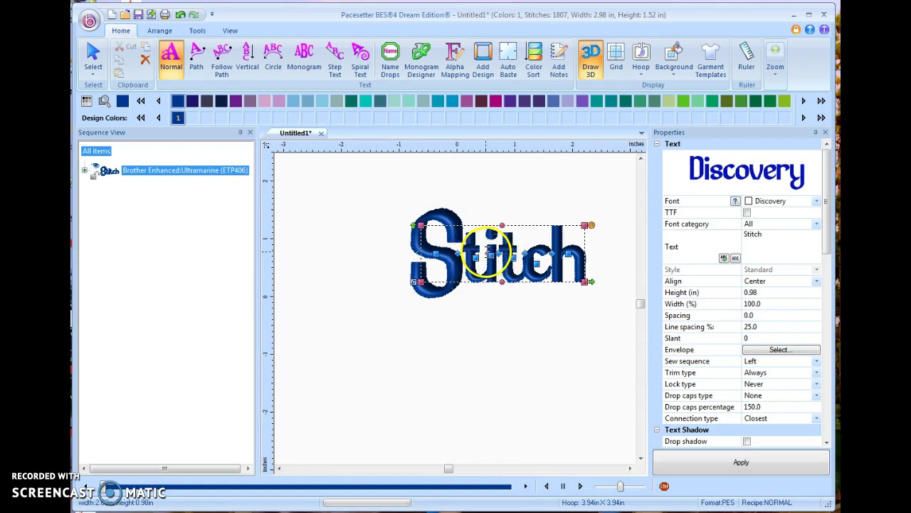
left_click_drag(490, 253, 494, 250)
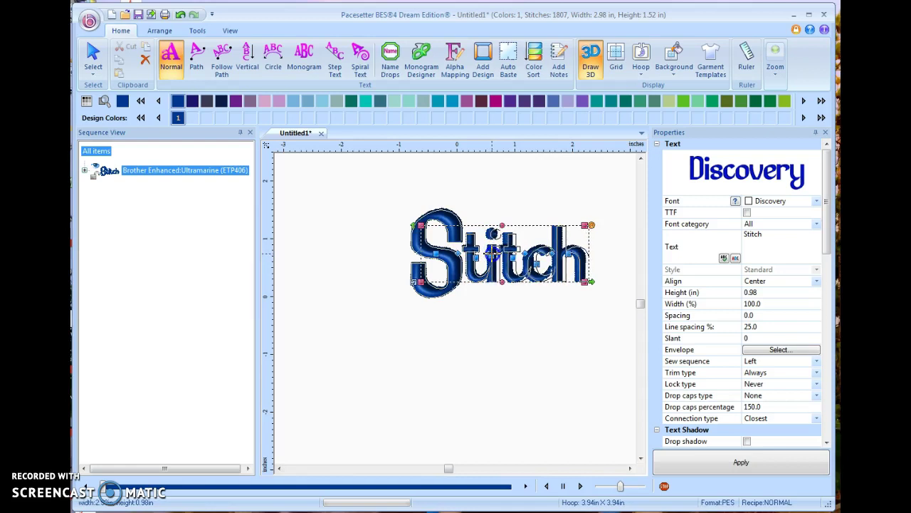
left_click(548, 342)
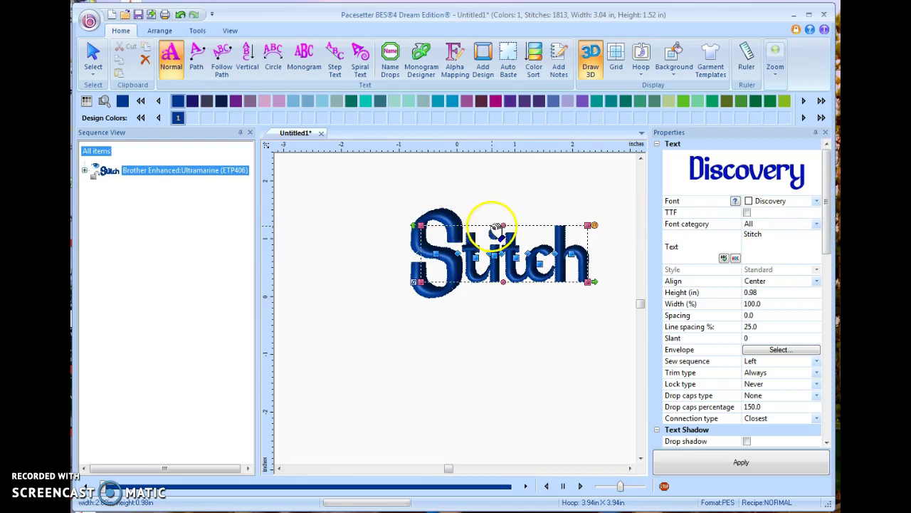
left_click_drag(504, 225, 503, 203)
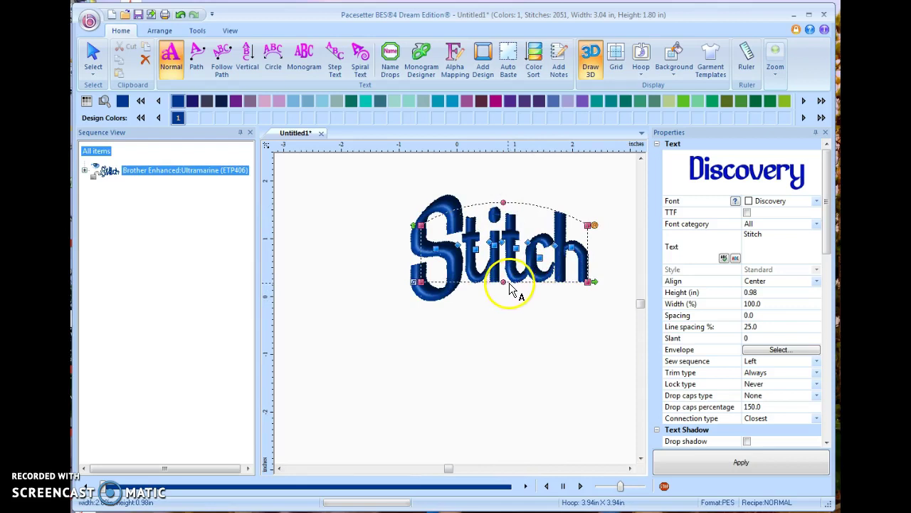
left_click_drag(503, 282, 503, 300)
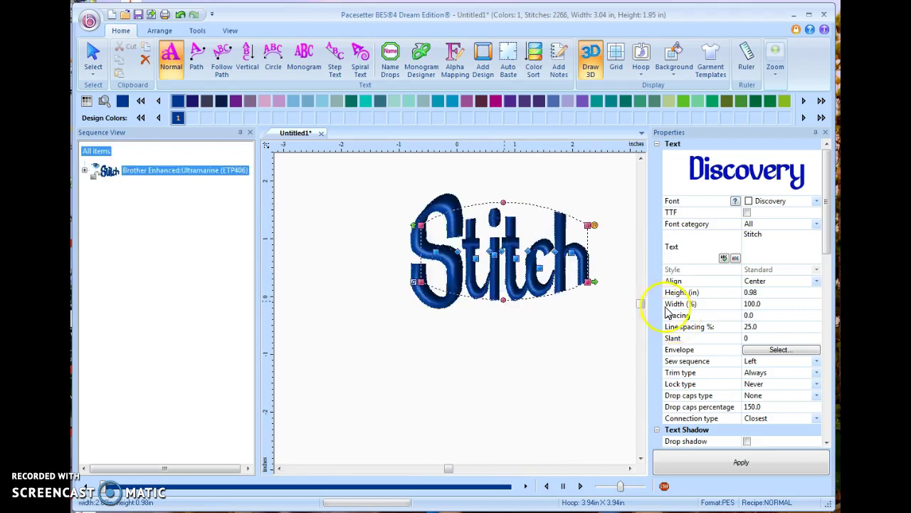
left_click(598, 284)
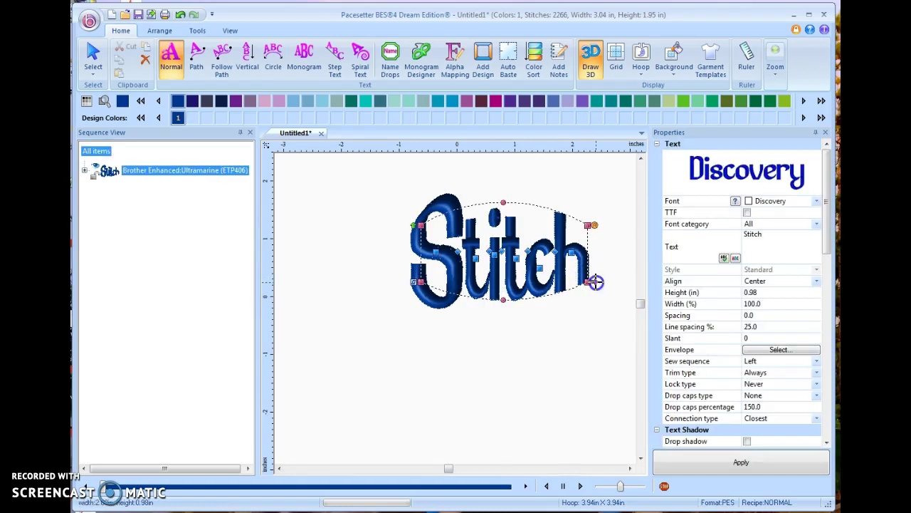
- Stretch Stitch horizontally to 125.6%, then further to 138.7% width (4.22 in)
left_click_drag(596, 283, 639, 283)
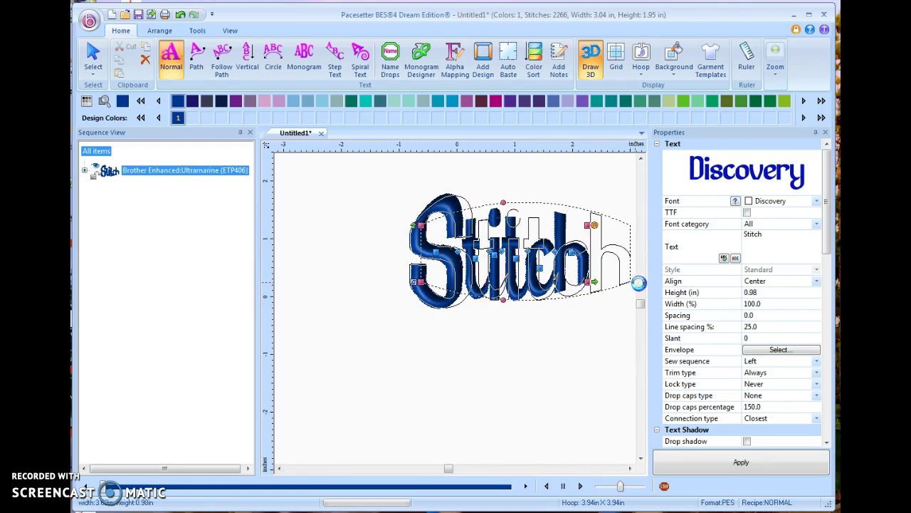
left_click_drag(639, 282, 639, 283)
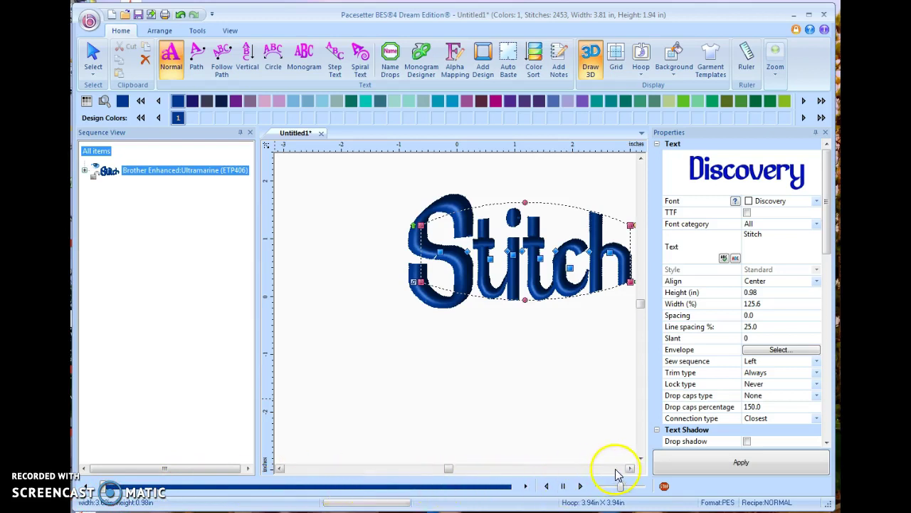
left_click(629, 470)
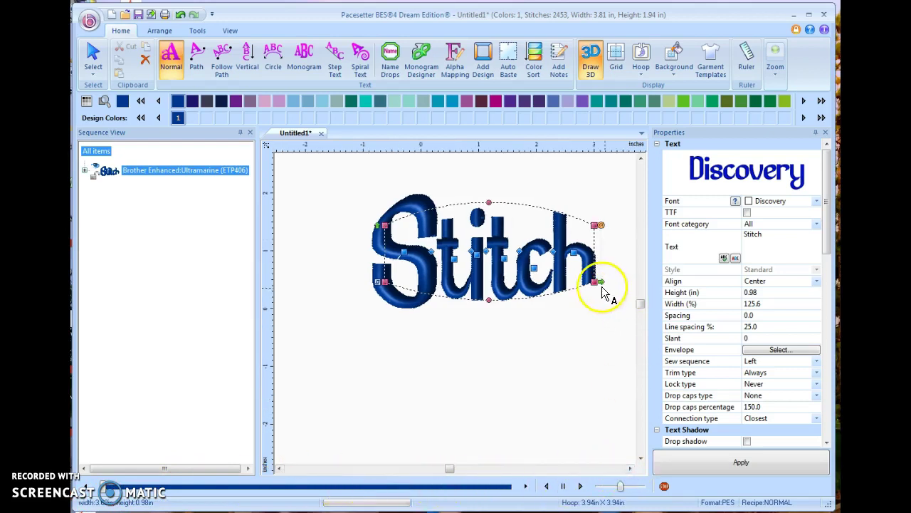
left_click_drag(602, 282, 620, 283)
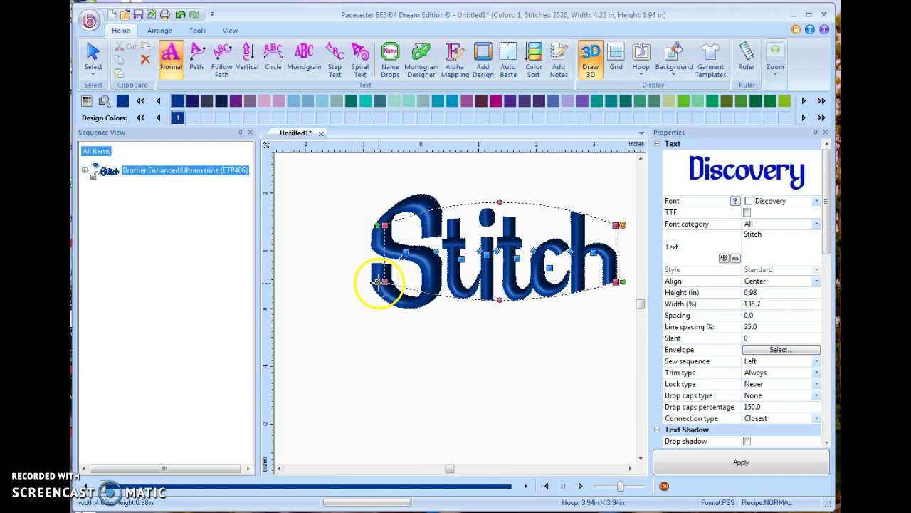
- Slant Stitch to 31° and reduce its height to 0.91 in, dismissing the stitch-length warnings
left_click_drag(378, 282, 406, 281)
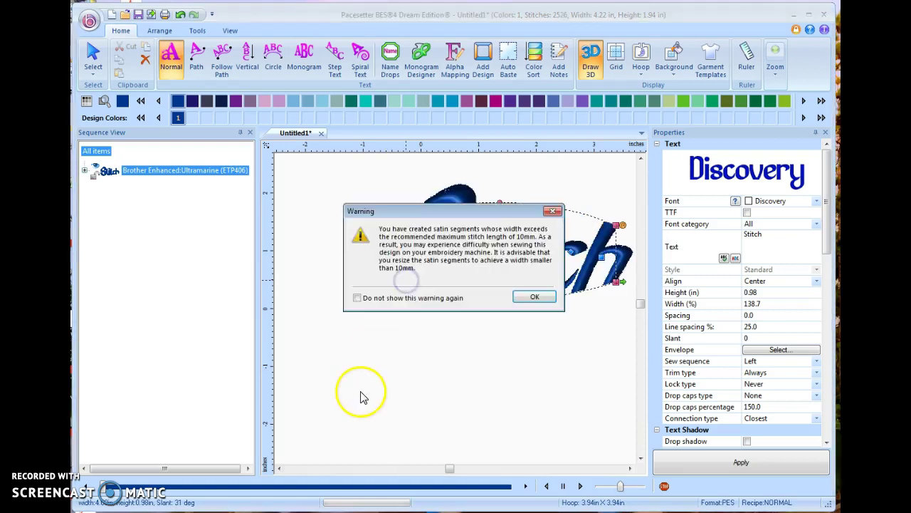
left_click(533, 298)
mouse_move(529, 300)
left_mouse_down()
mouse_move(416, 313)
mouse_move(397, 302)
left_mouse_up()
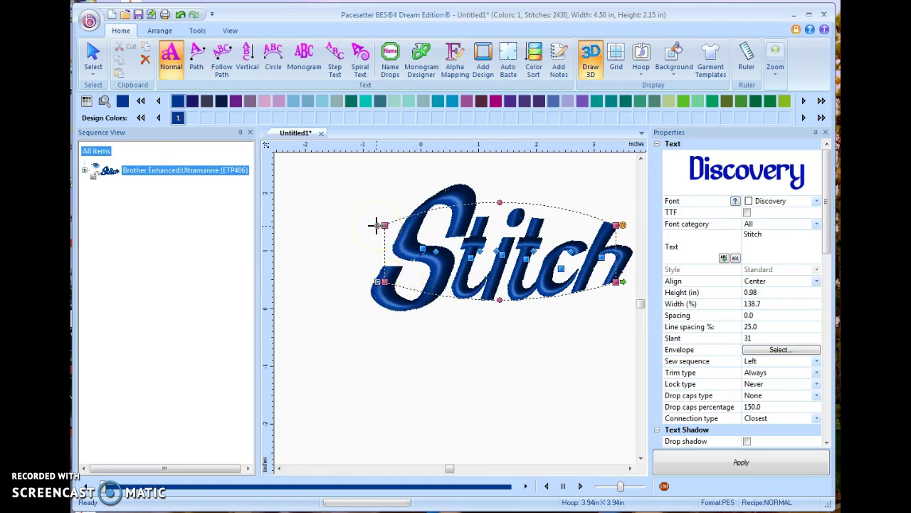
left_click_drag(376, 225, 356, 229)
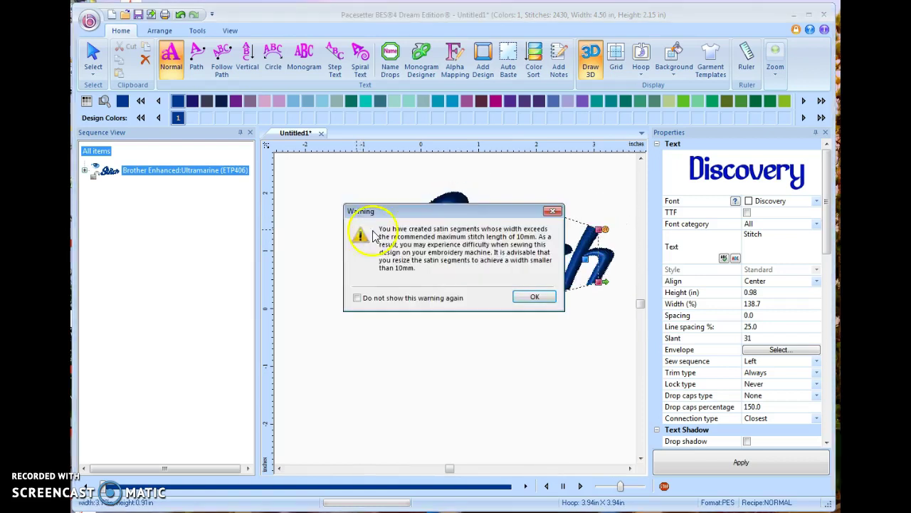
left_click(533, 299)
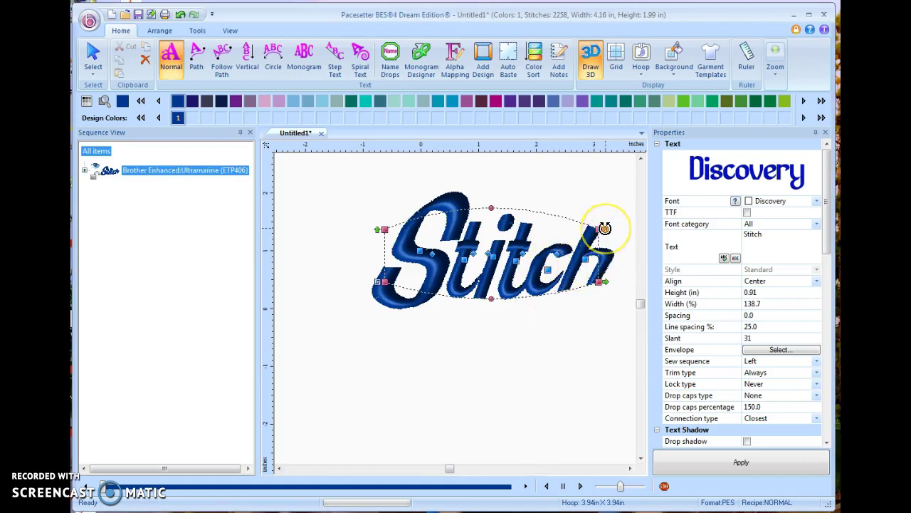
mouse_move(604, 228)
left_mouse_down()
mouse_move(610, 195)
mouse_move(545, 183)
mouse_move(599, 225)
left_mouse_up()
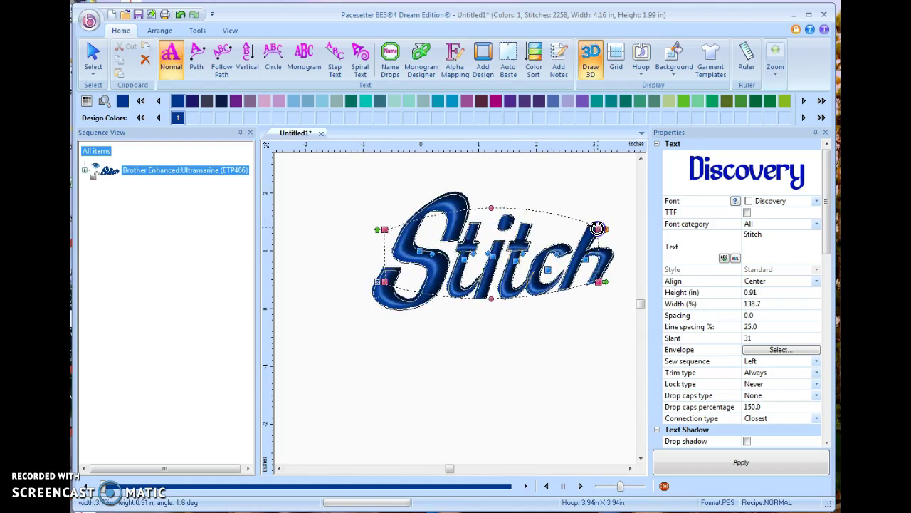
left_click(502, 339)
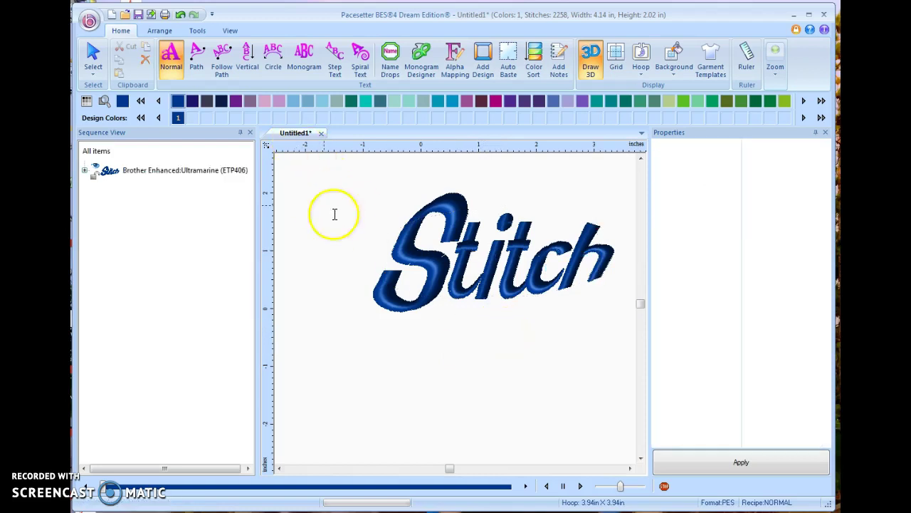
- Create 'in Time' lettering below Stitch and centre it beneath the Stitch text
left_click(491, 348)
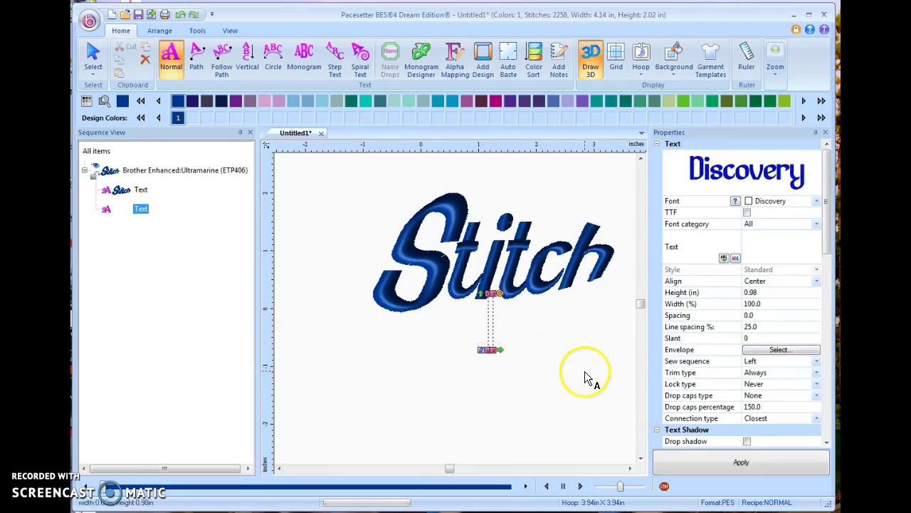
type("in time")
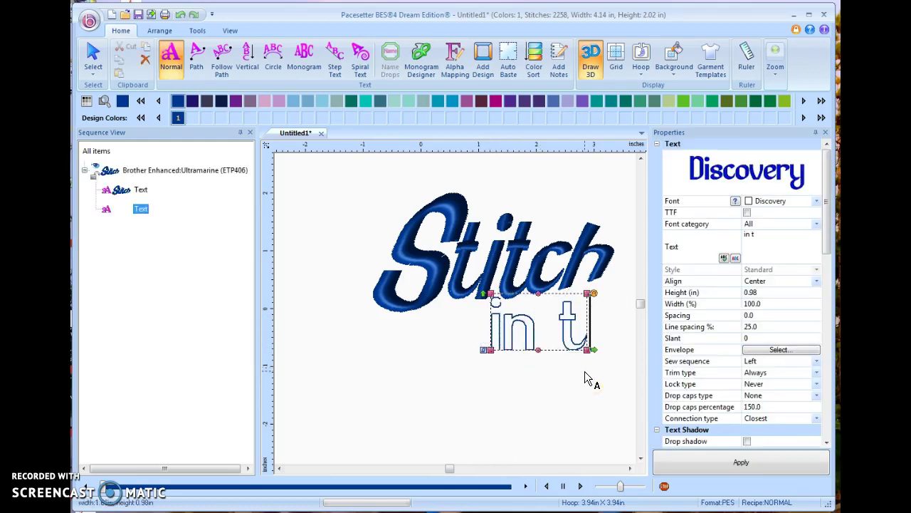
key("BackSpace")
key("BackSpace")
key("BackSpace")
key("BackSpace")
key("BackSpace")
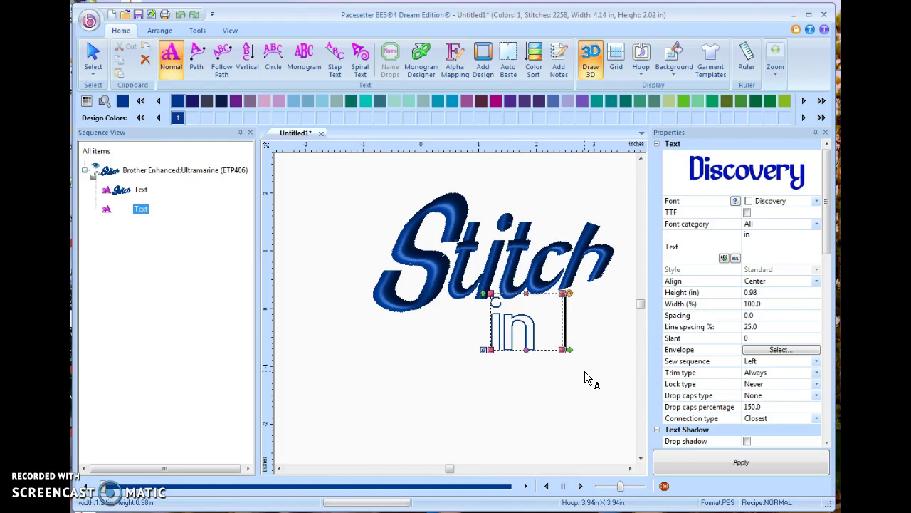
type("Time")
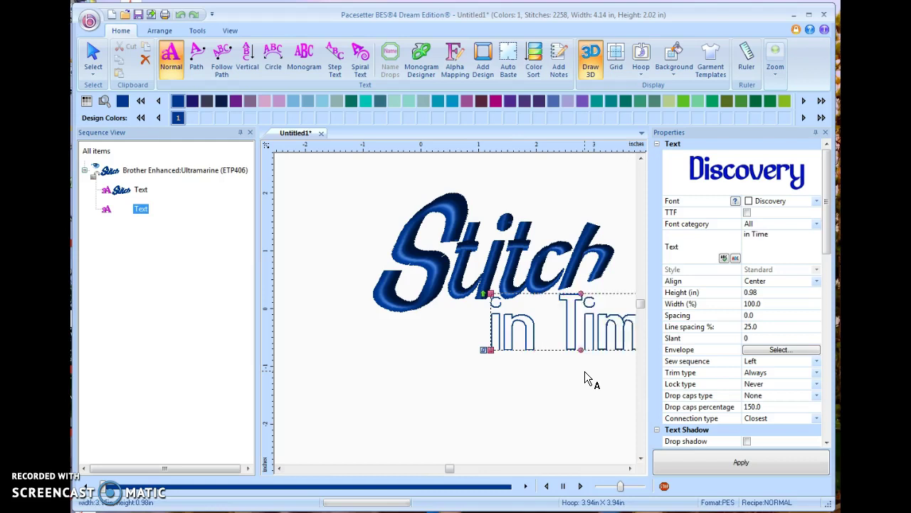
left_click(505, 420)
left_click(504, 348)
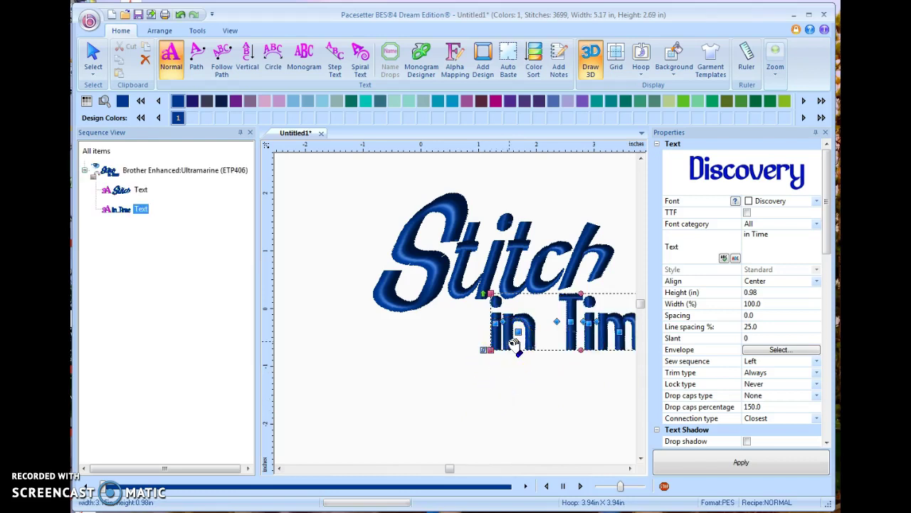
left_click_drag(514, 344, 424, 365)
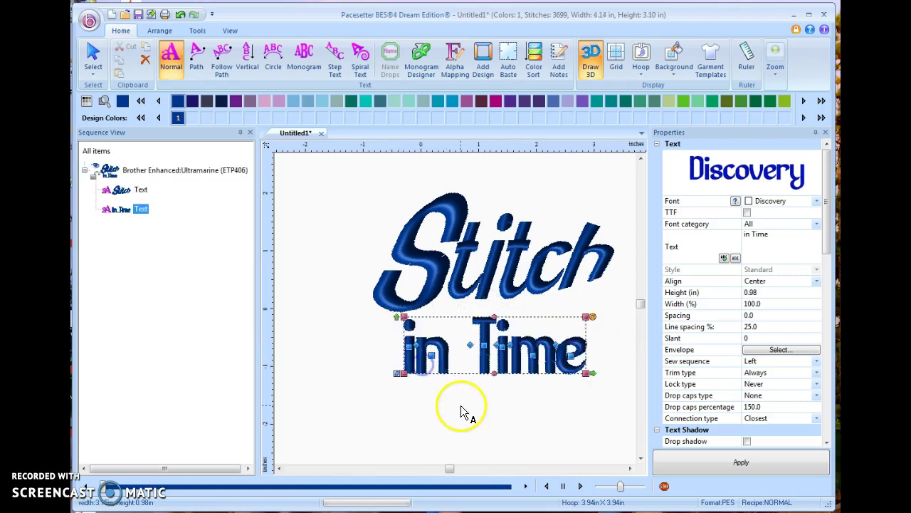
- Switch the thread chart to Floriani and colour 'in Time' Evergreen (255)
left_click(523, 102)
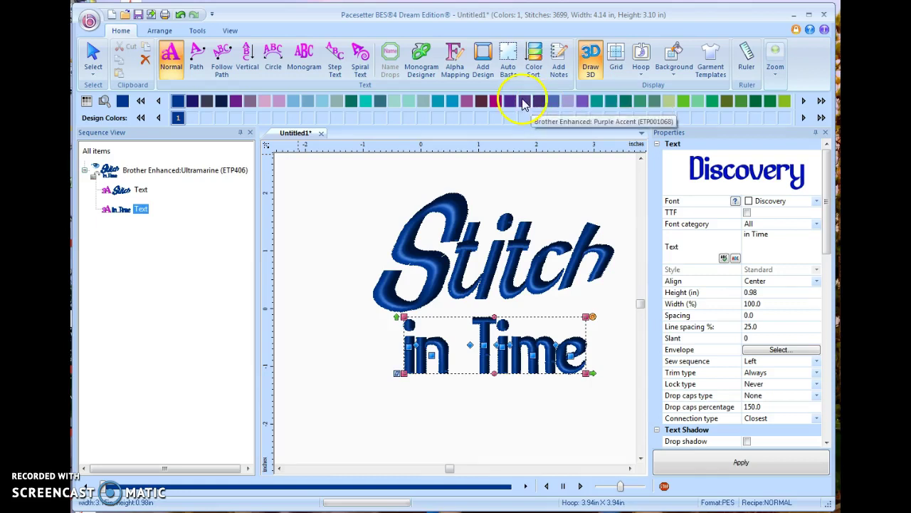
left_click(86, 102)
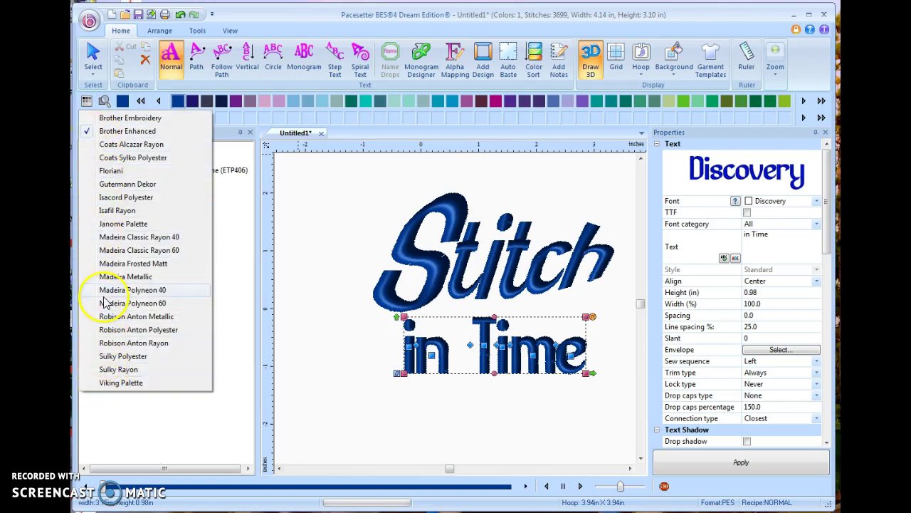
left_click(107, 171)
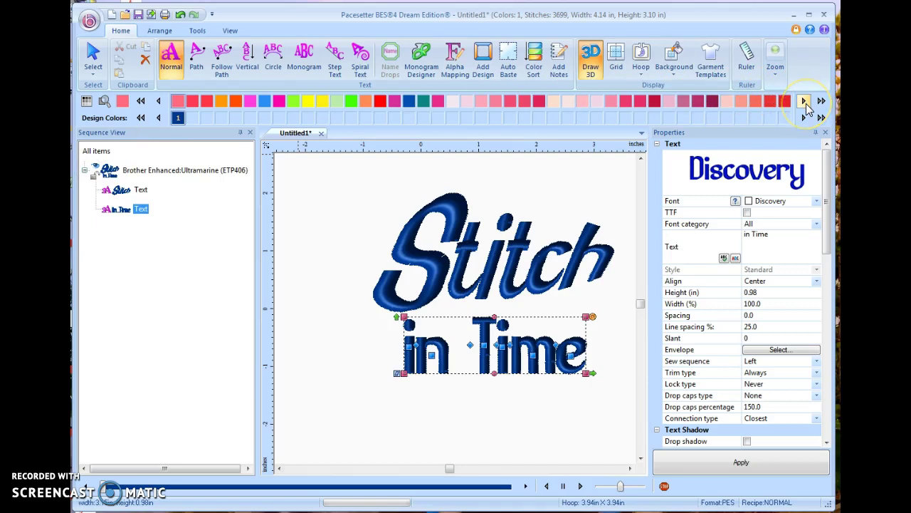
left_click(821, 100)
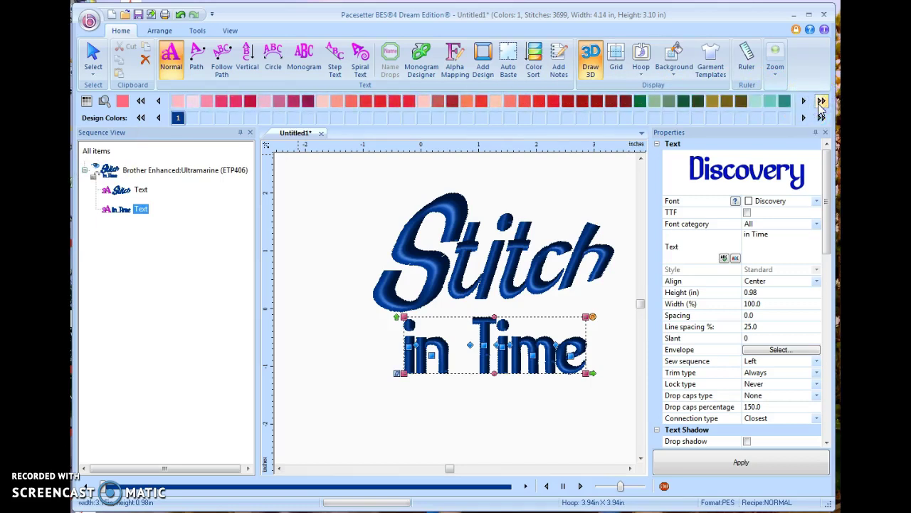
left_click(822, 102)
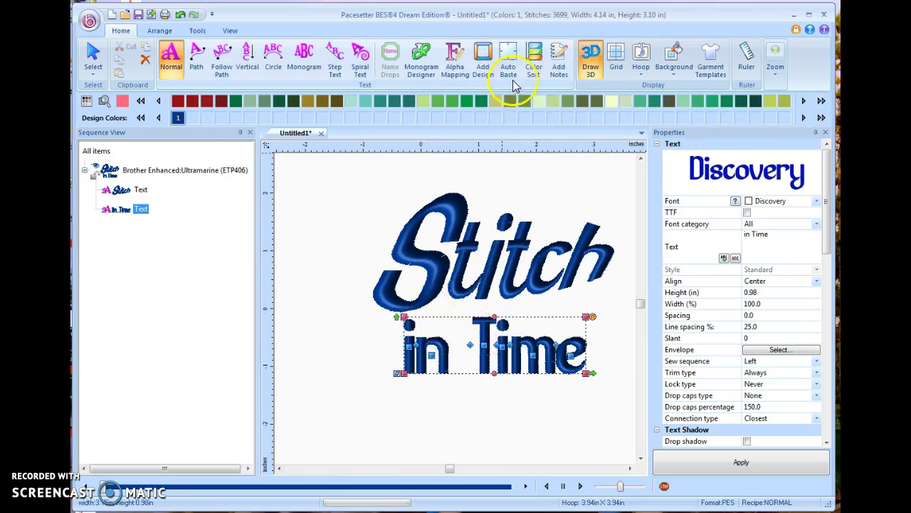
left_click(654, 104)
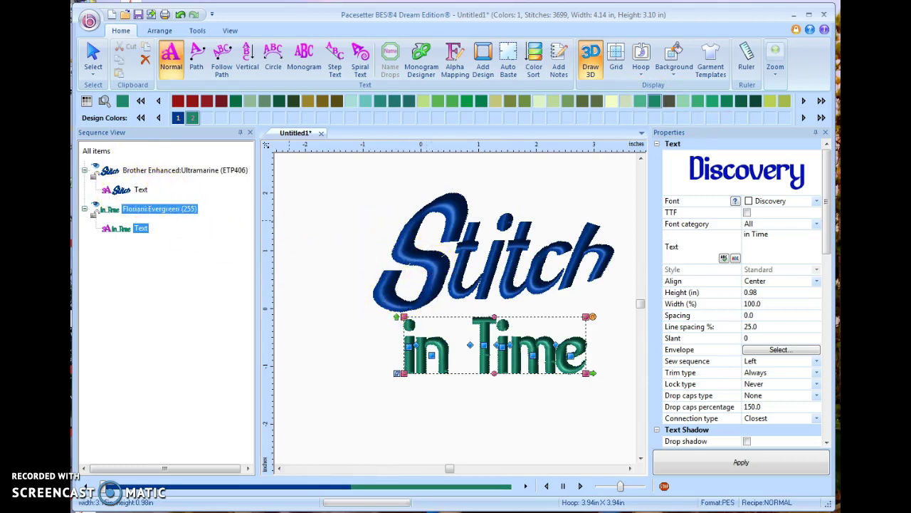
- Select the Stitch lettering and give it Floriani Wreath Green (206) thread
left_click(459, 231)
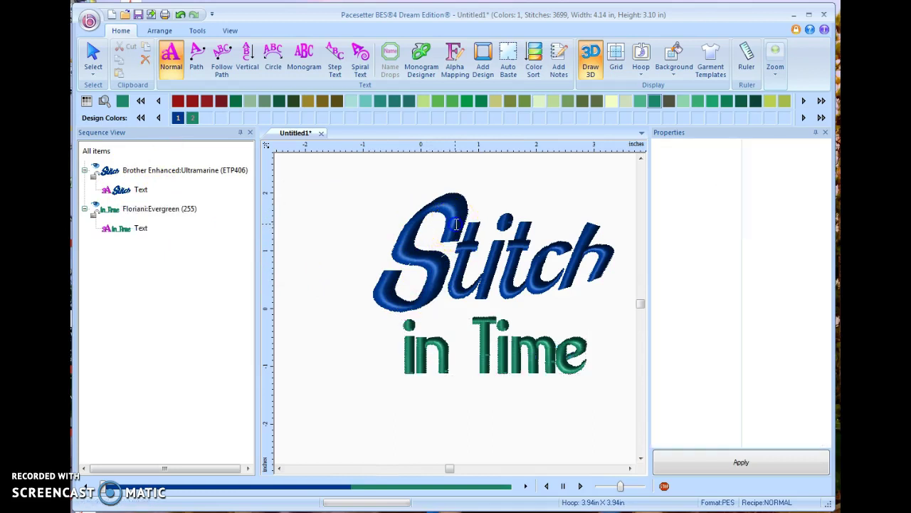
left_click(456, 223)
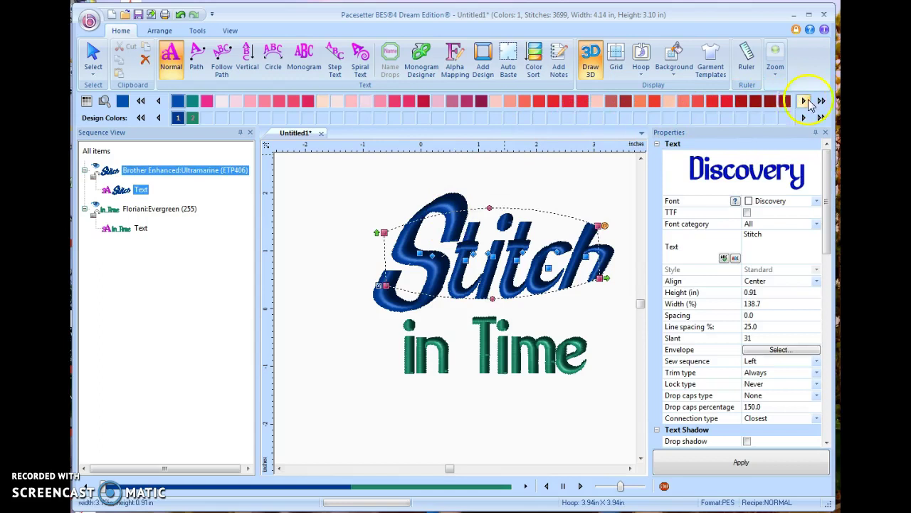
left_click(805, 101)
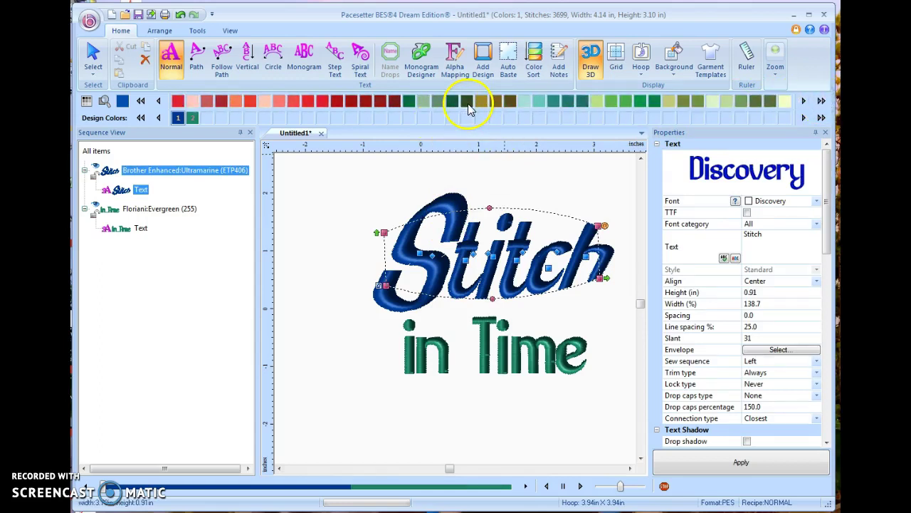
left_click(467, 101)
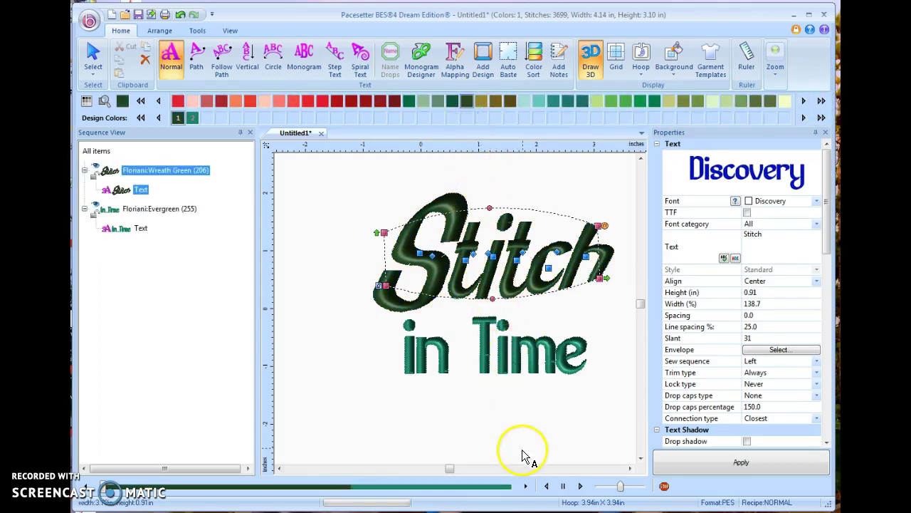